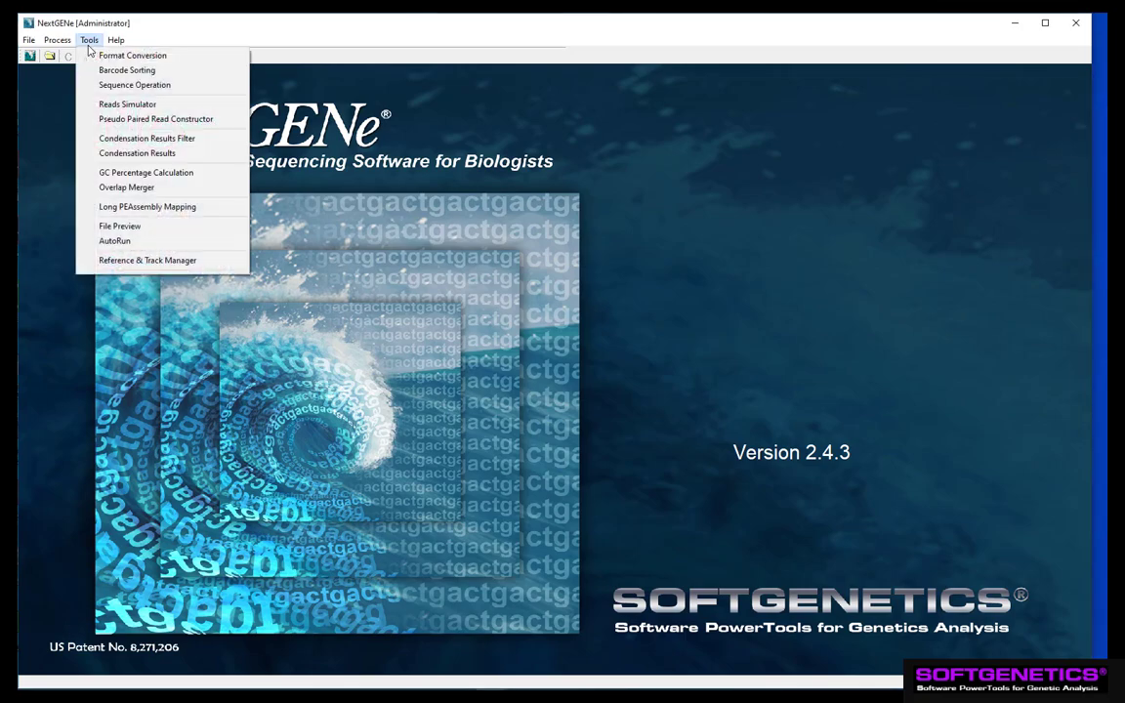
- Set F:\References as the storage path in the Reference & Track Manager
left_click(129, 261)
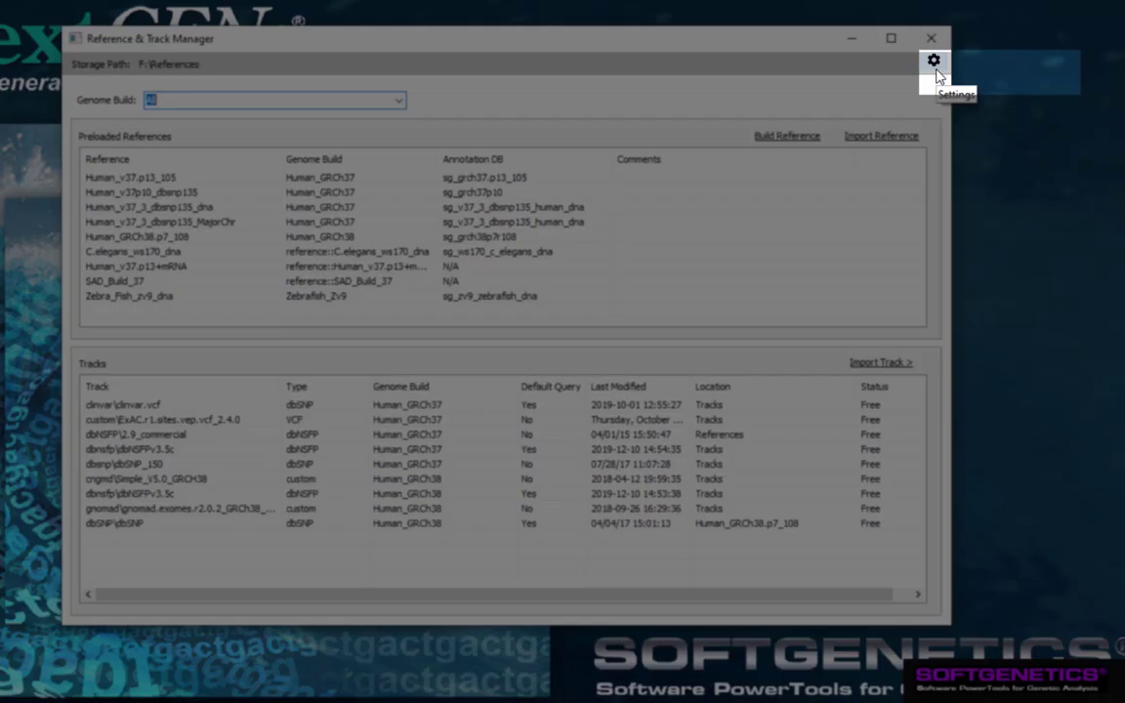
left_click(935, 67)
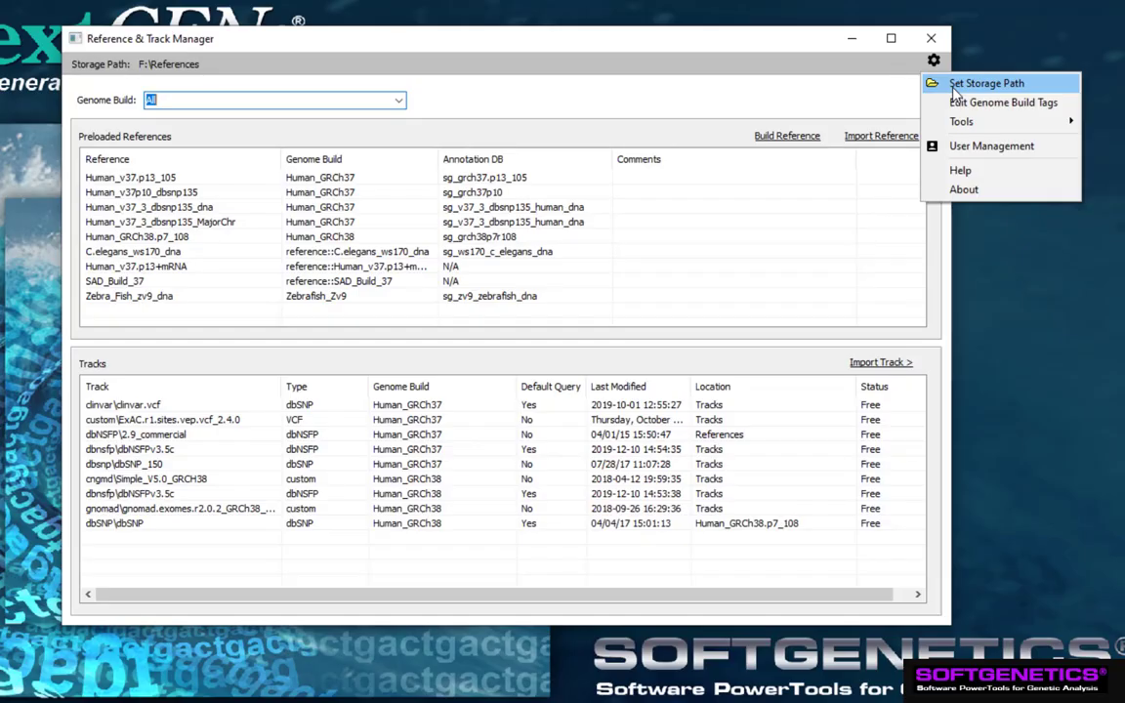
left_click(954, 86)
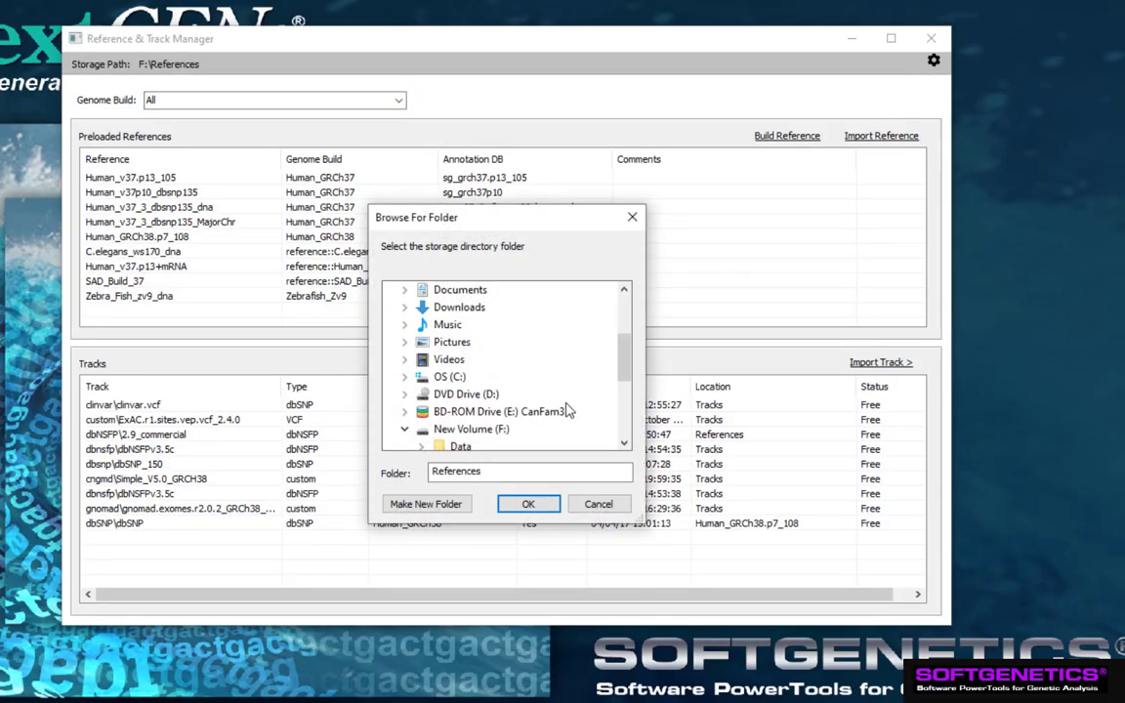
left_click_drag(631, 359, 625, 408)
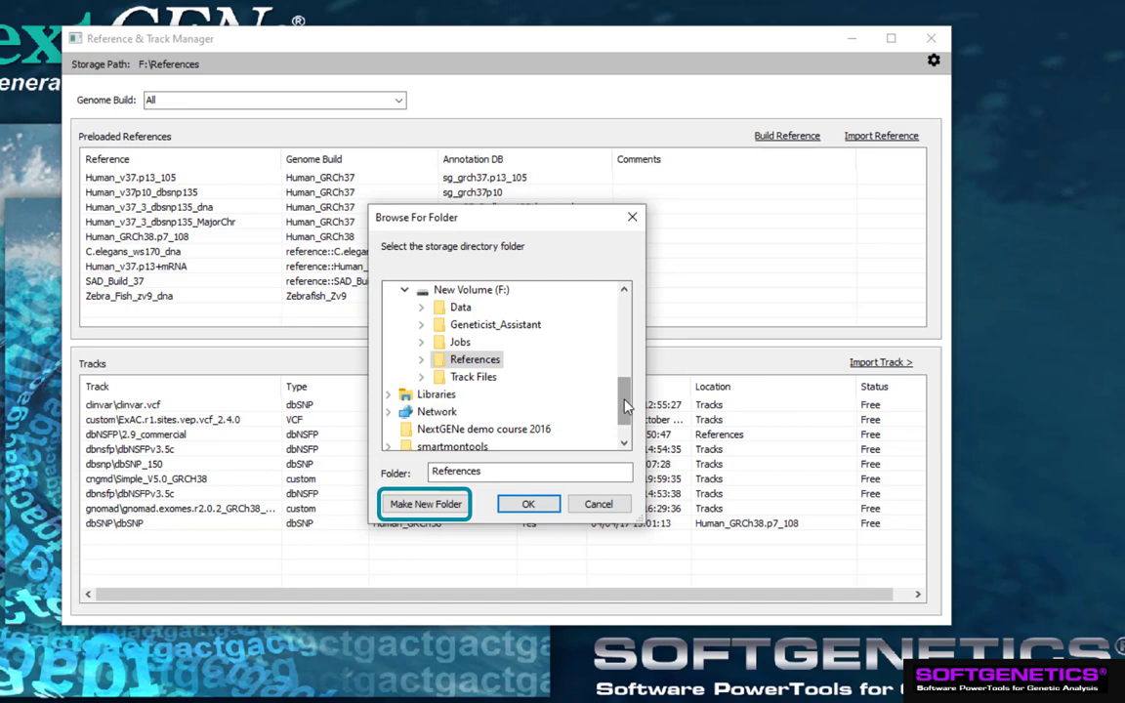
left_click(528, 504)
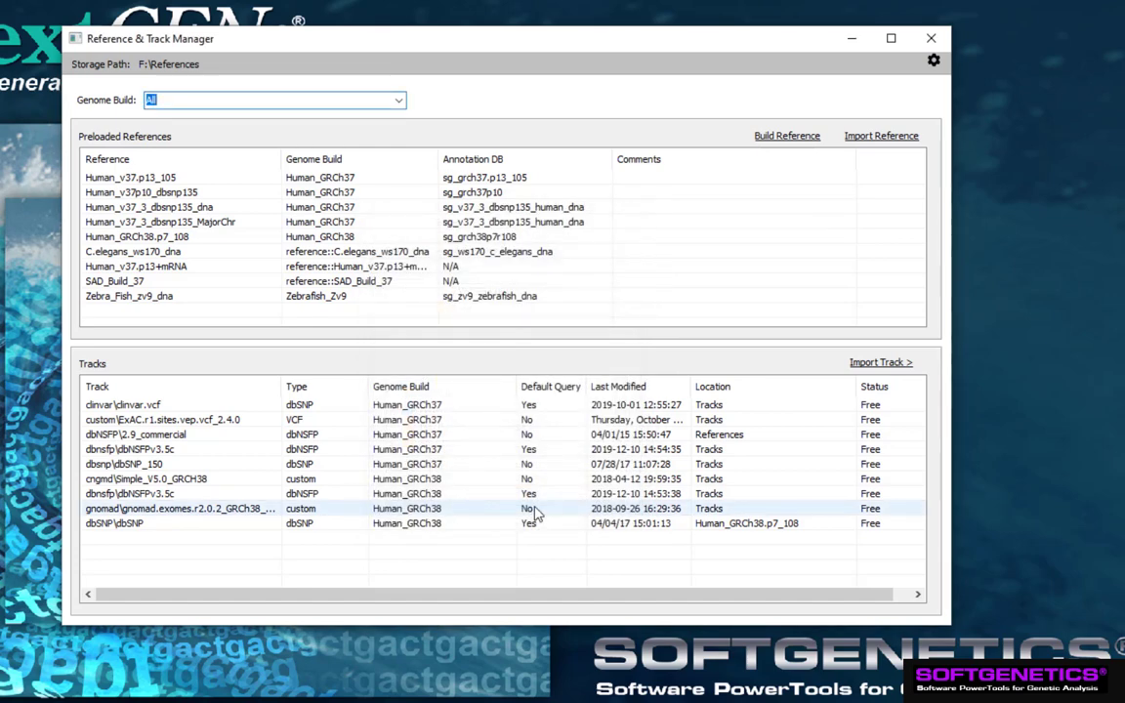
- Start importing a reference with the setup wizard and accept its MySQL connection settings to reach the reference selection
left_click(872, 138)
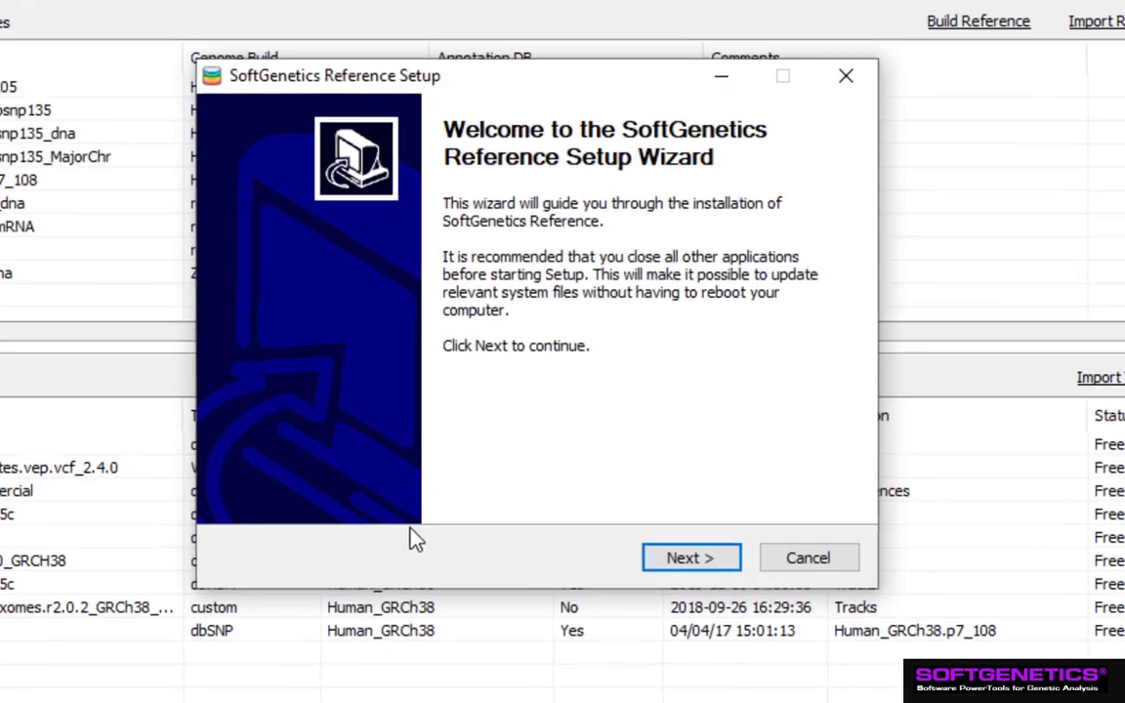
left_click(734, 577)
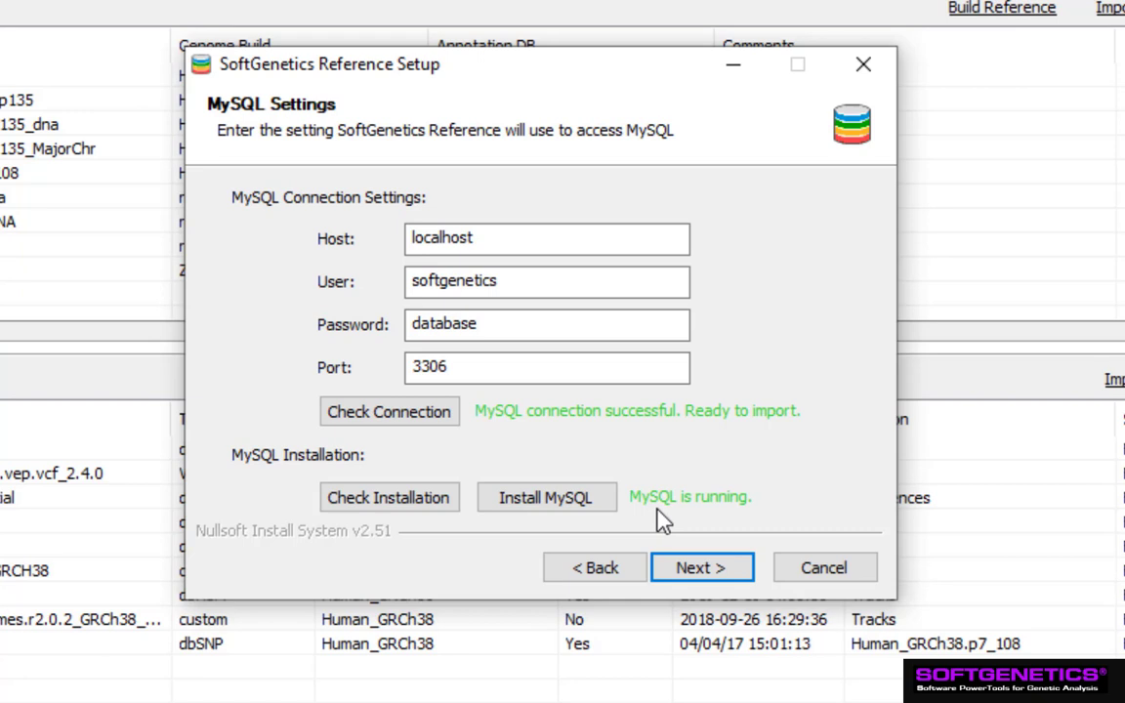
left_click(710, 575)
left_click(701, 568)
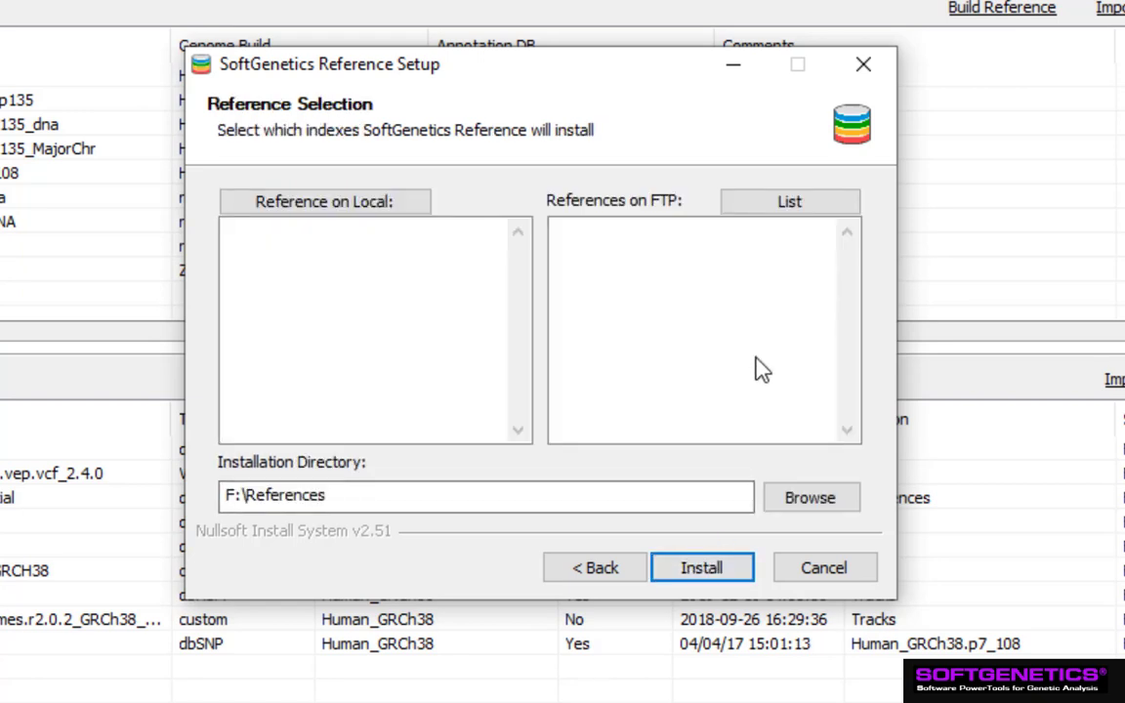
- List the references on FTP, install Human_GRCh38.p7_108.zip into F:\References, and close the setup wizard
left_click(790, 202)
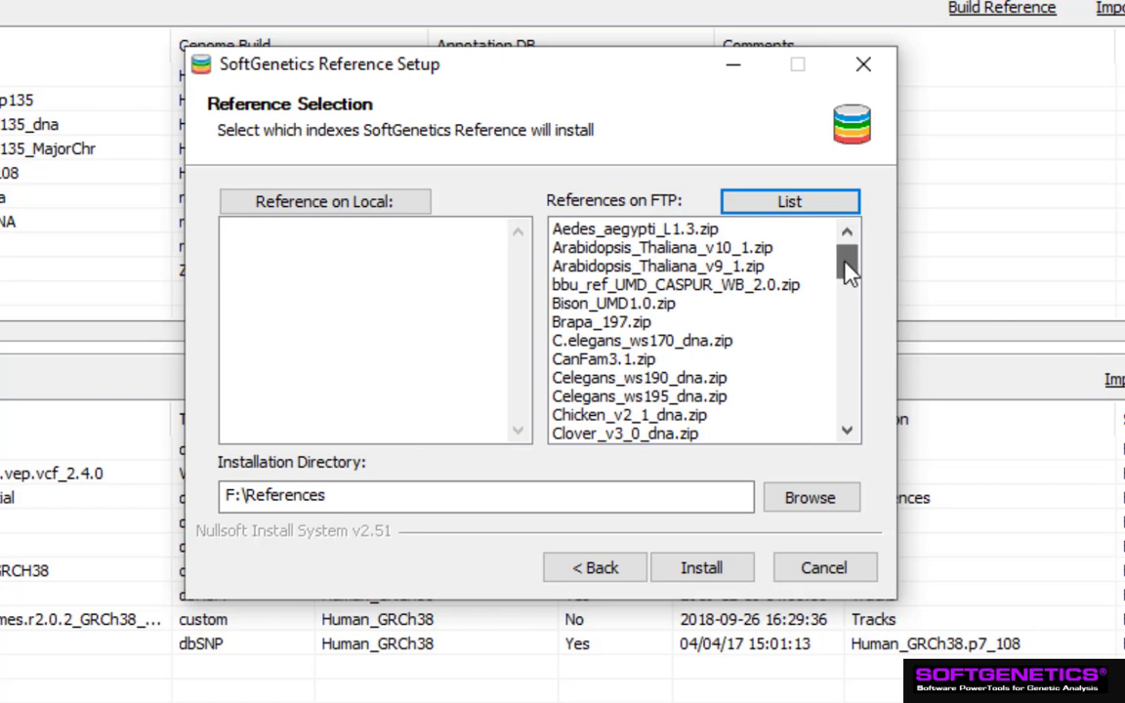
left_click_drag(849, 270, 849, 329)
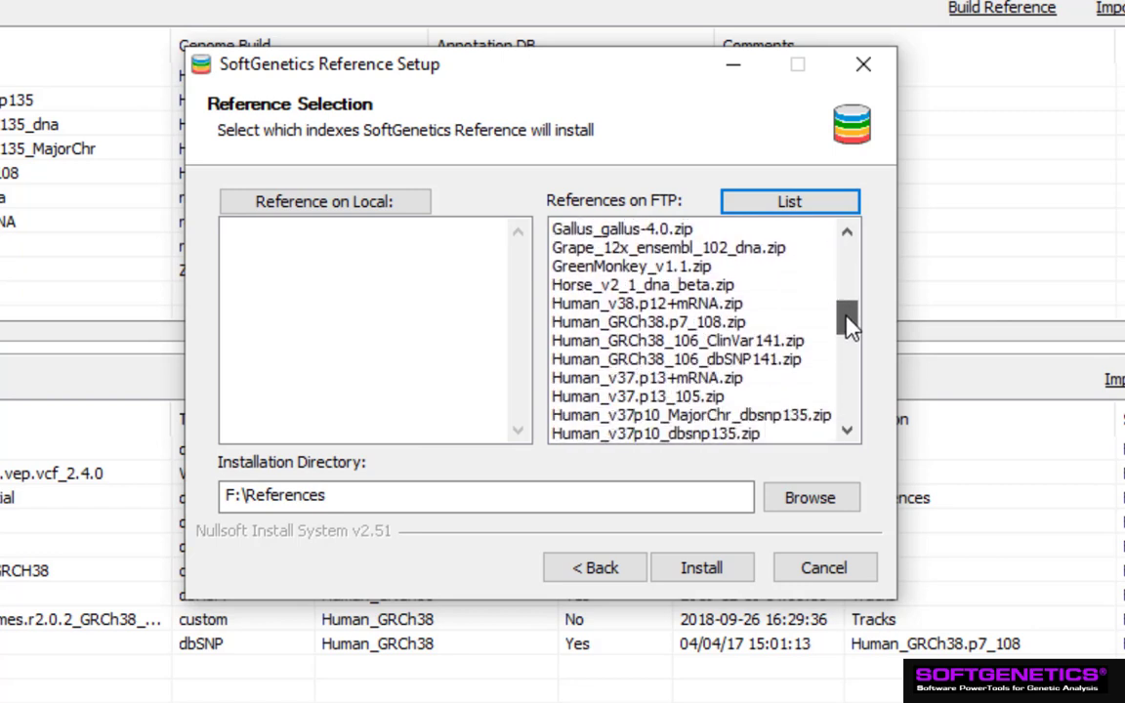
left_click(650, 323)
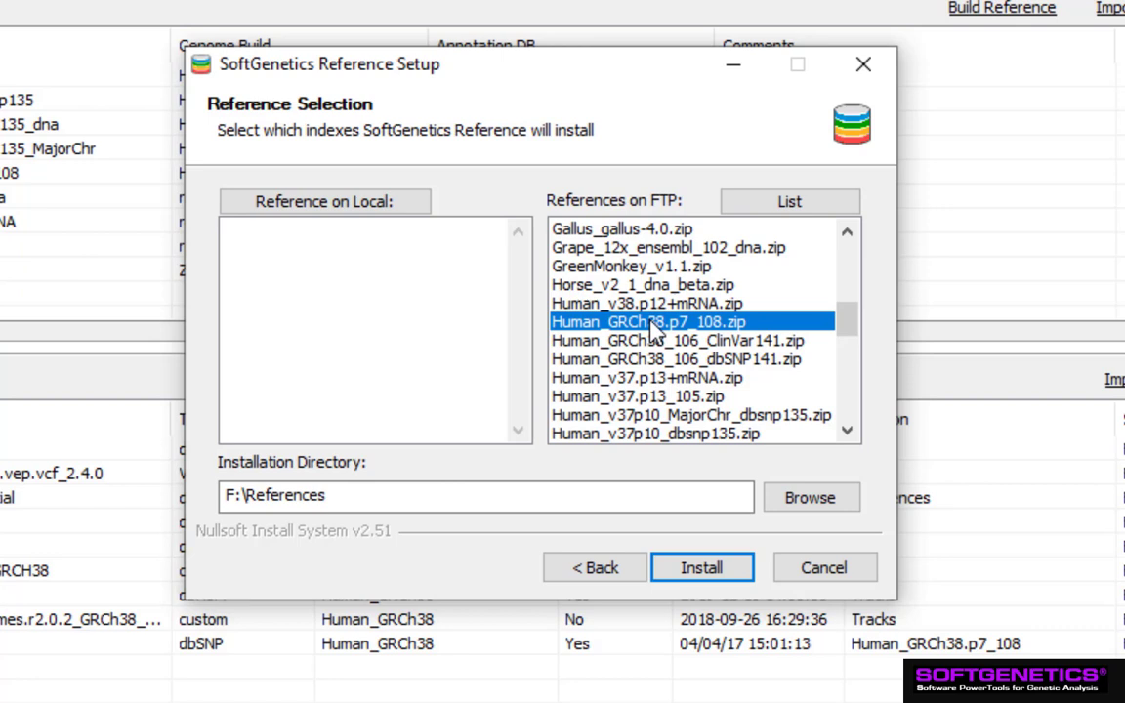
left_click(731, 576)
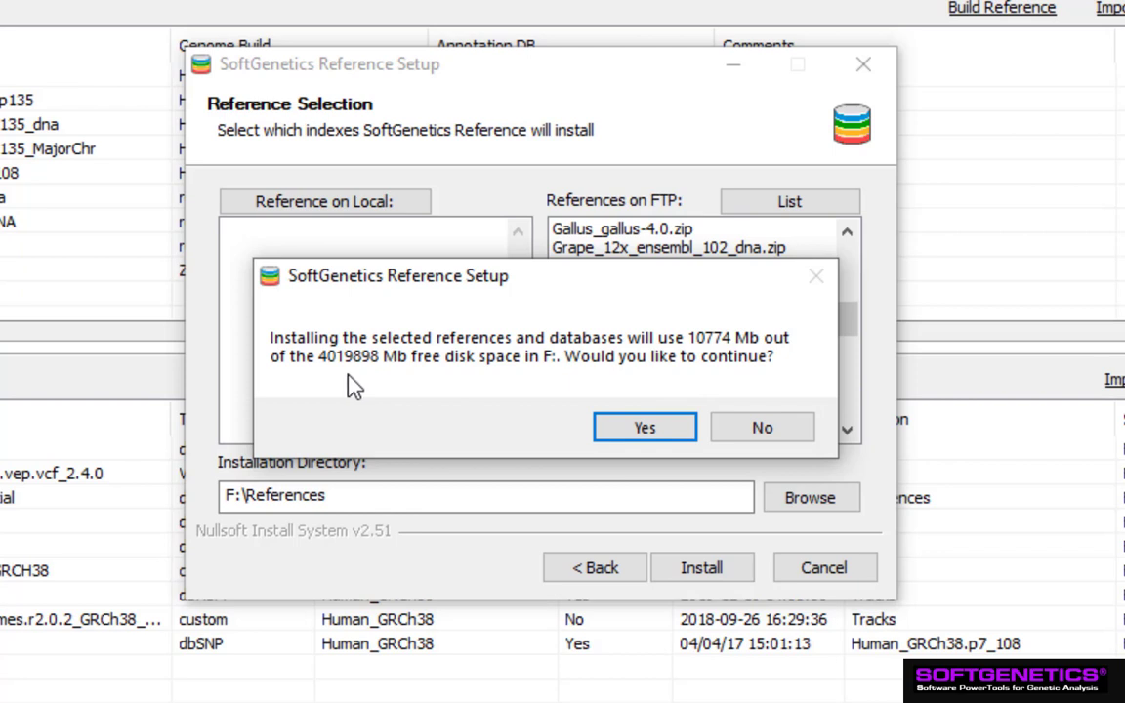
left_click(644, 429)
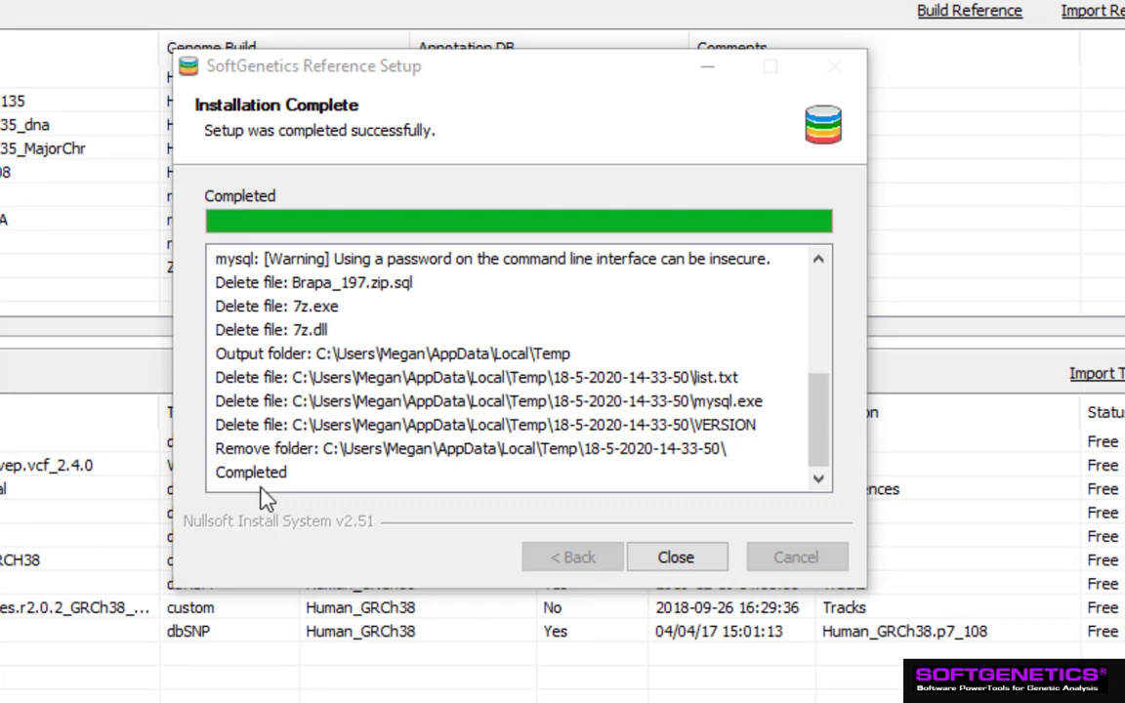
left_click(695, 563)
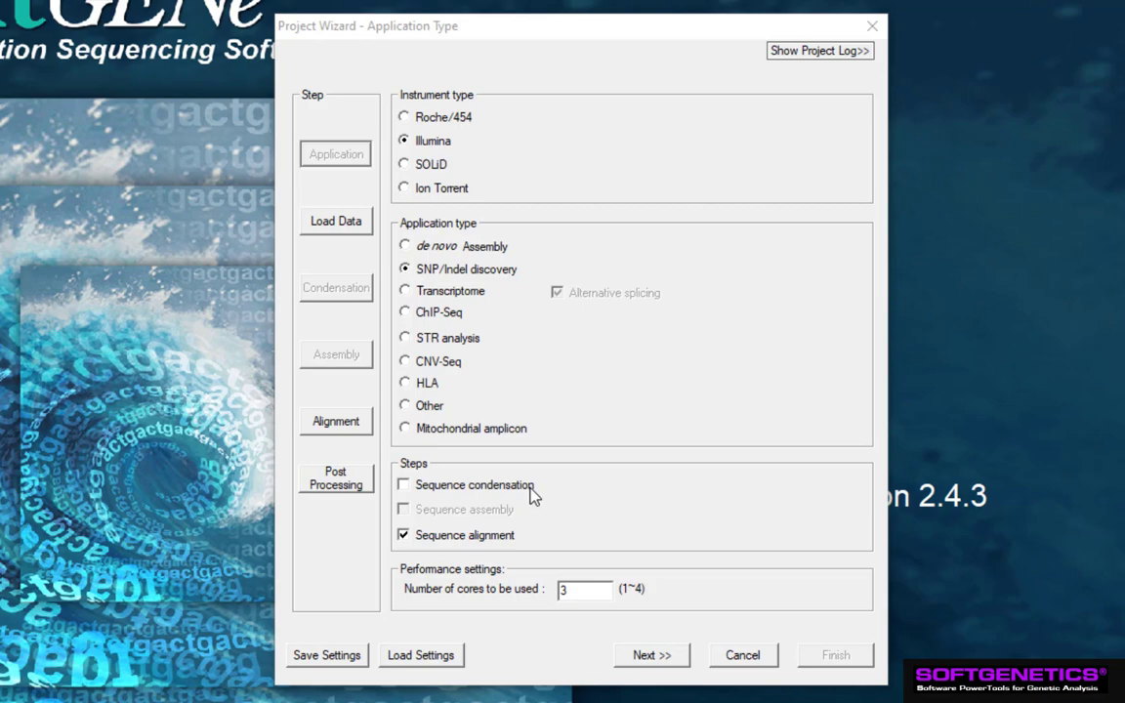
- Accept Illumina and SNP/Indel discovery with sequence alignment for the project, and open Format Conversion from the data loading stage
left_click(644, 656)
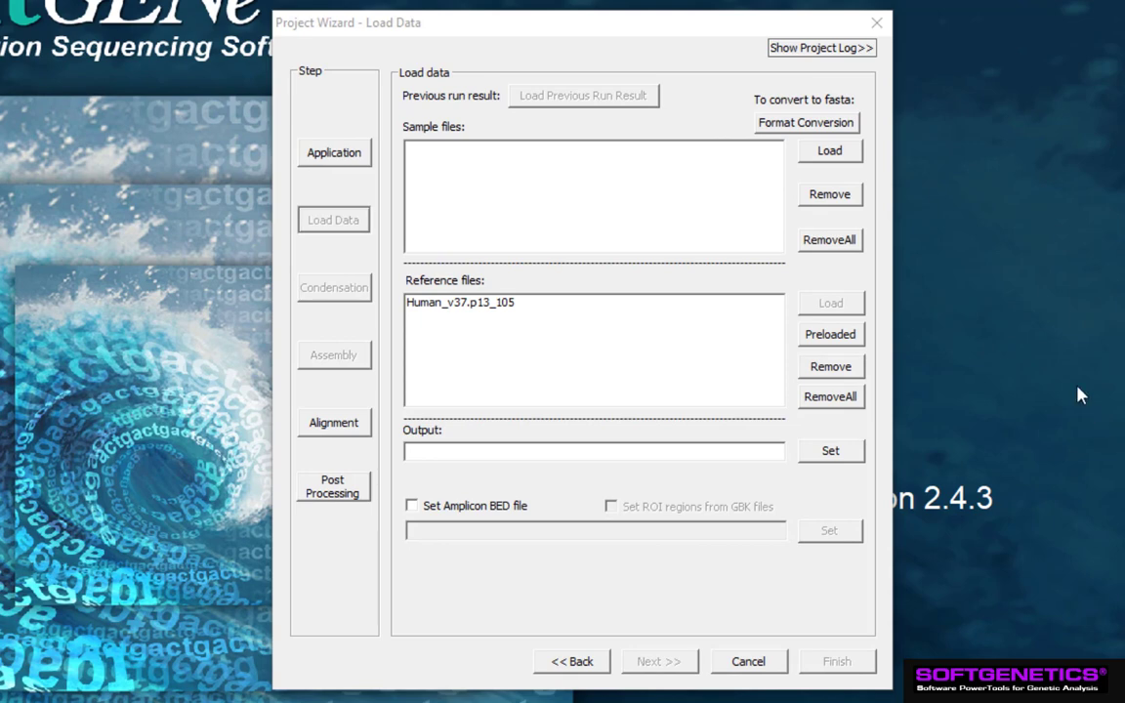
left_click(828, 127)
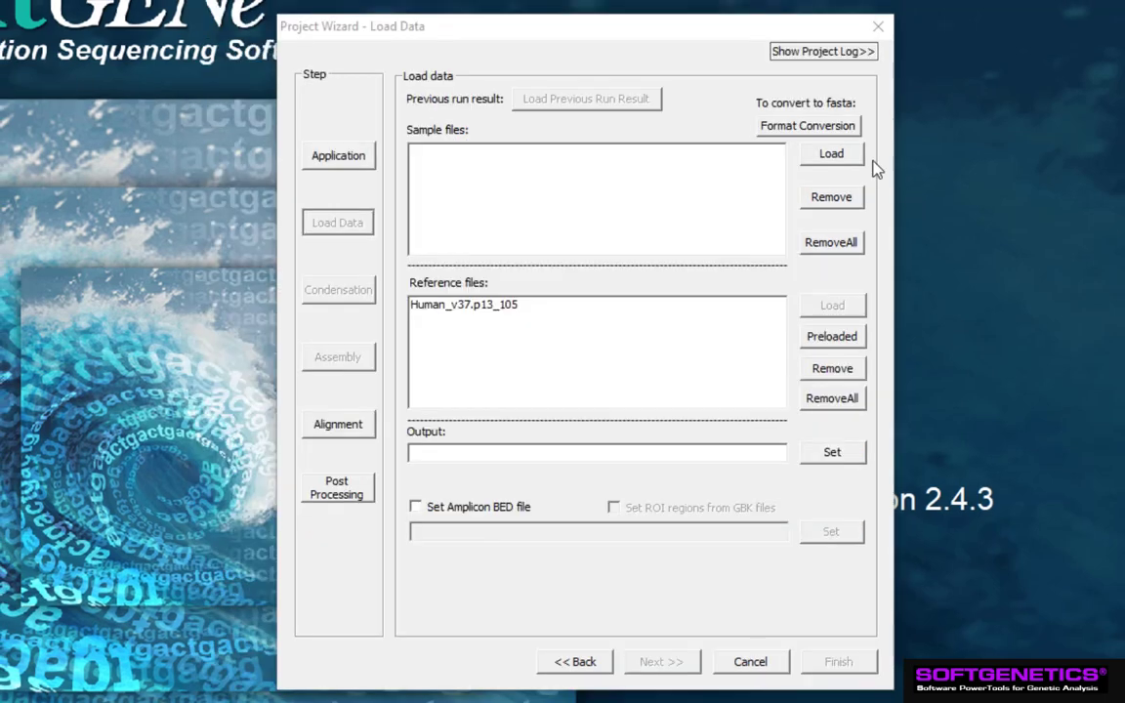
- Load IonXpress_003.bam from the BAM_Files folder as the sample file and turn off Realignment
left_click(836, 154)
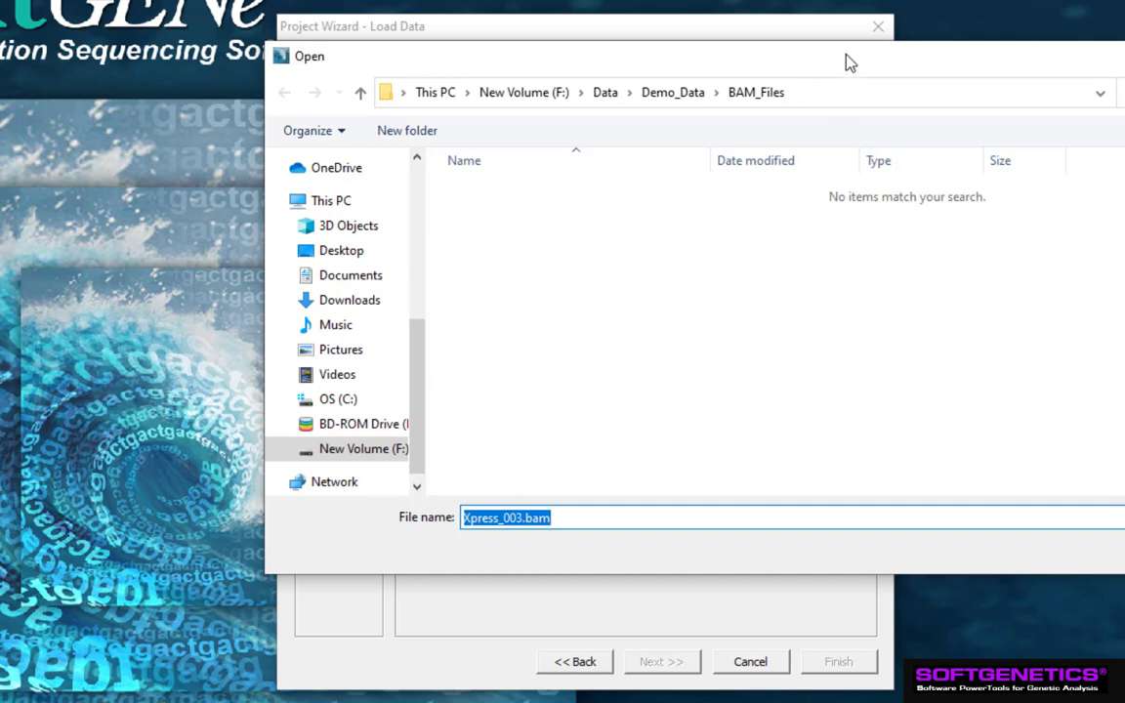
left_click_drag(849, 63, 711, 63)
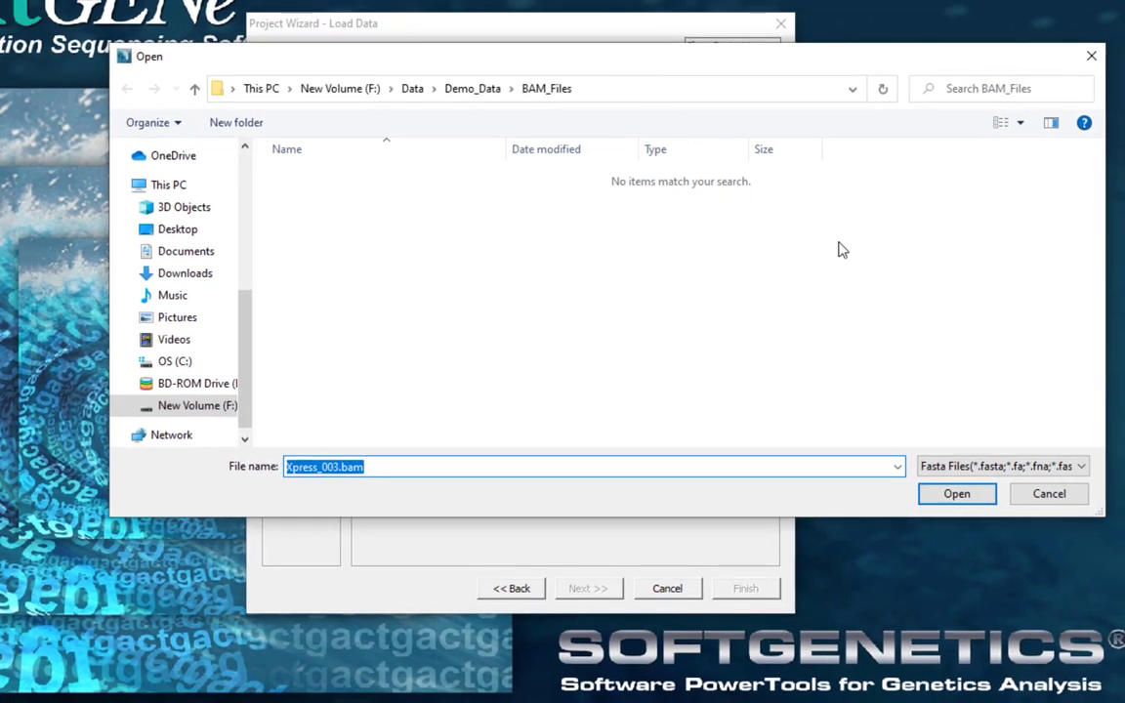
left_click(1084, 467)
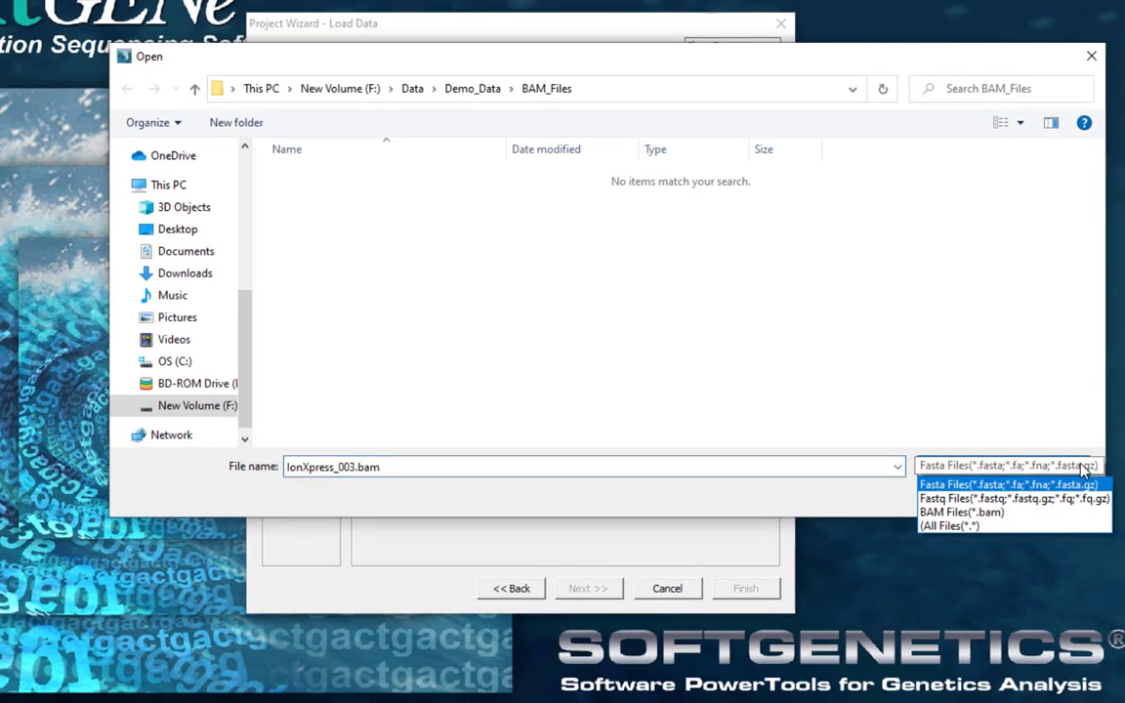
left_click(1052, 516)
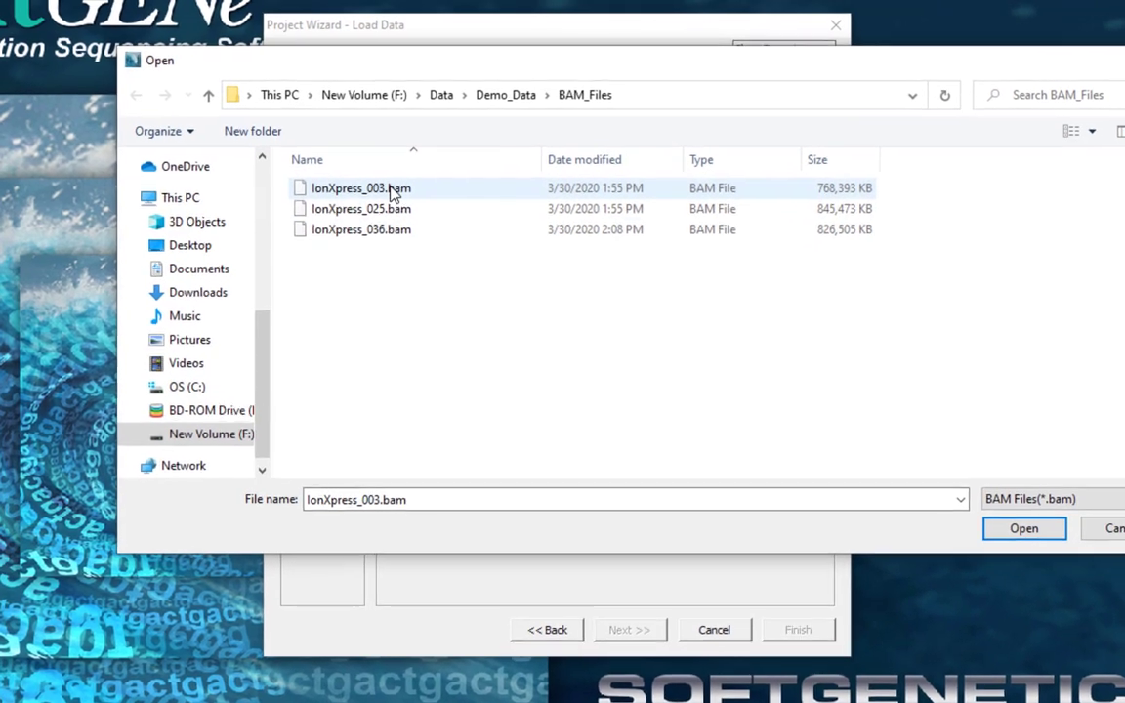
double_click(369, 178)
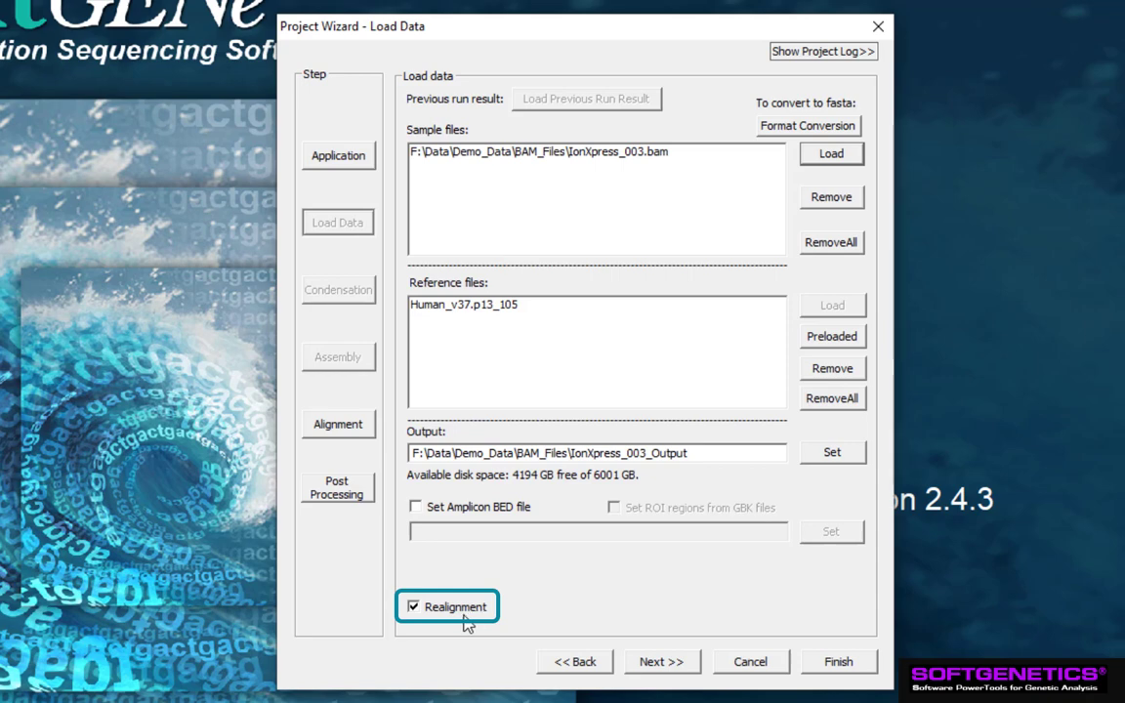
left_click(430, 607)
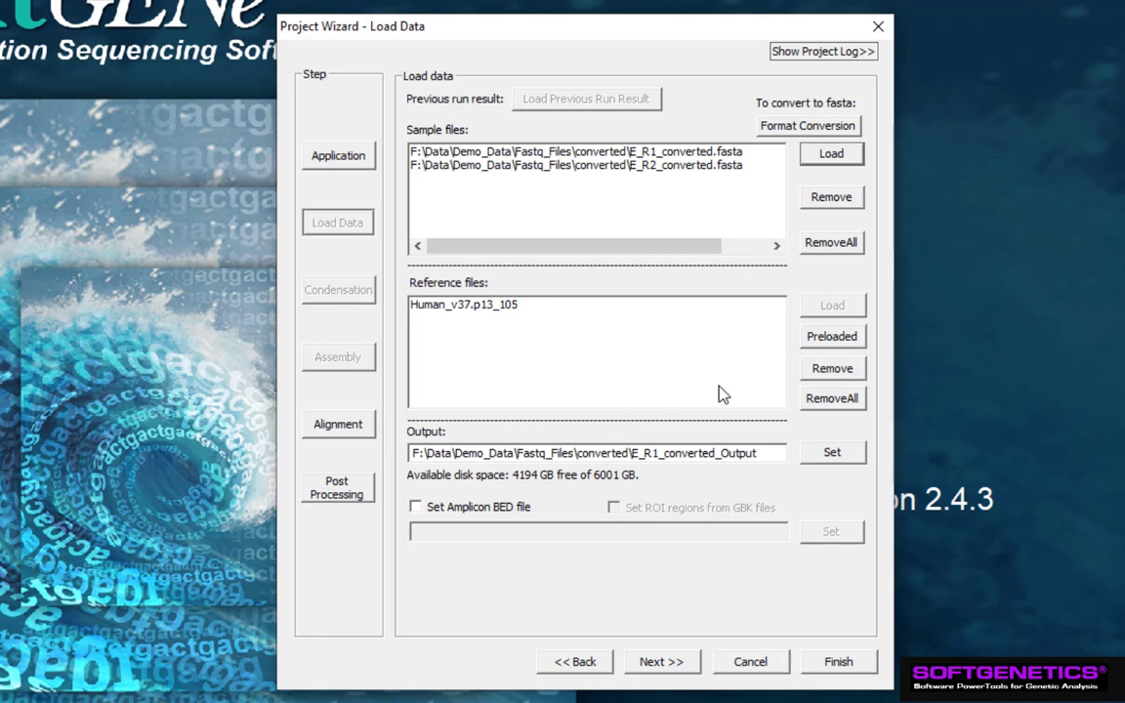
- Confirm Human_v37.p13_105 as the preloaded reference for the project
left_click(832, 337)
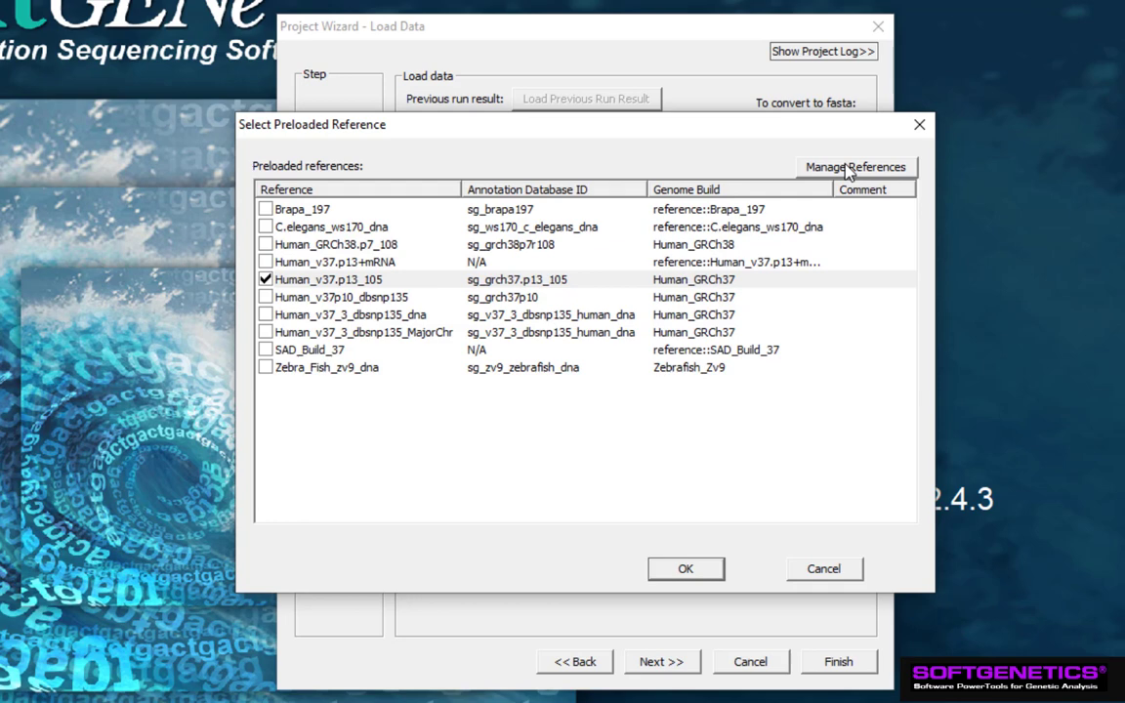
left_click(690, 568)
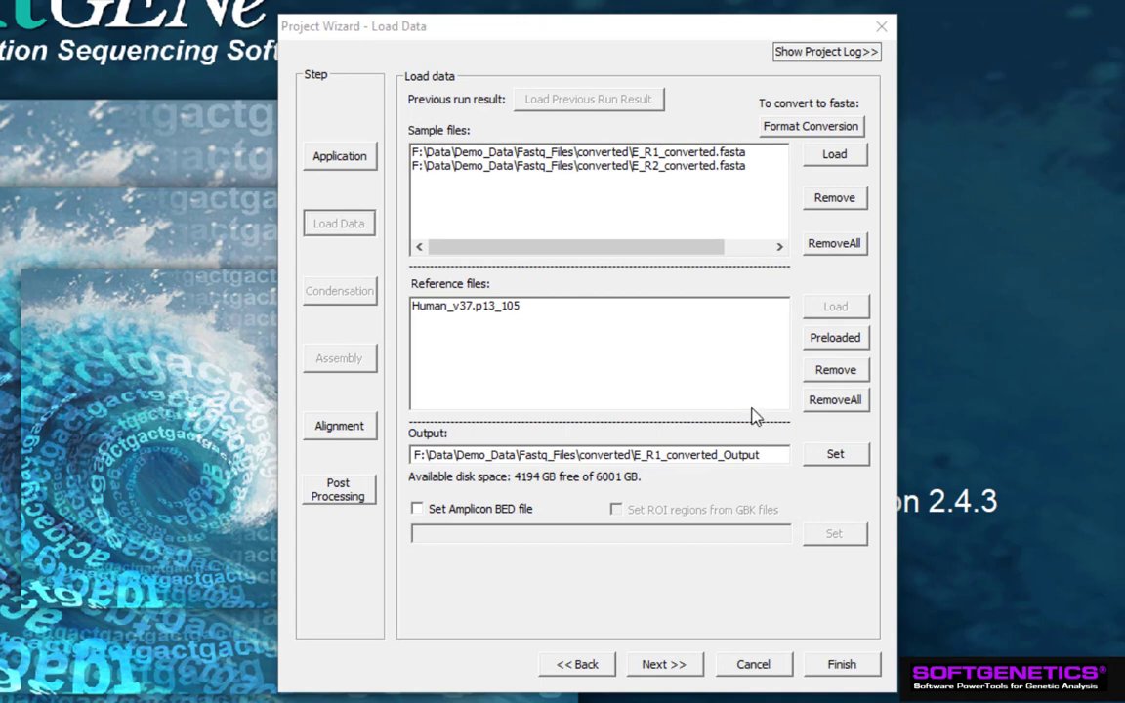
left_click(846, 410)
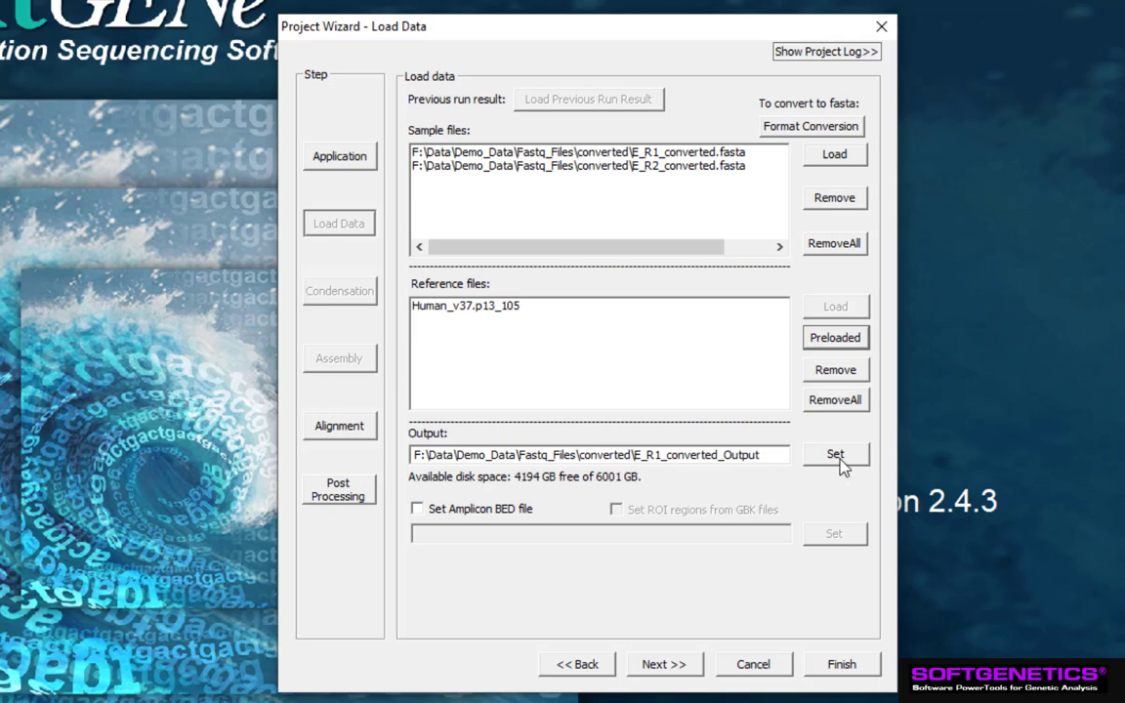
- Enable detection of large indels in the alignment settings and continue to post processing
left_click(681, 673)
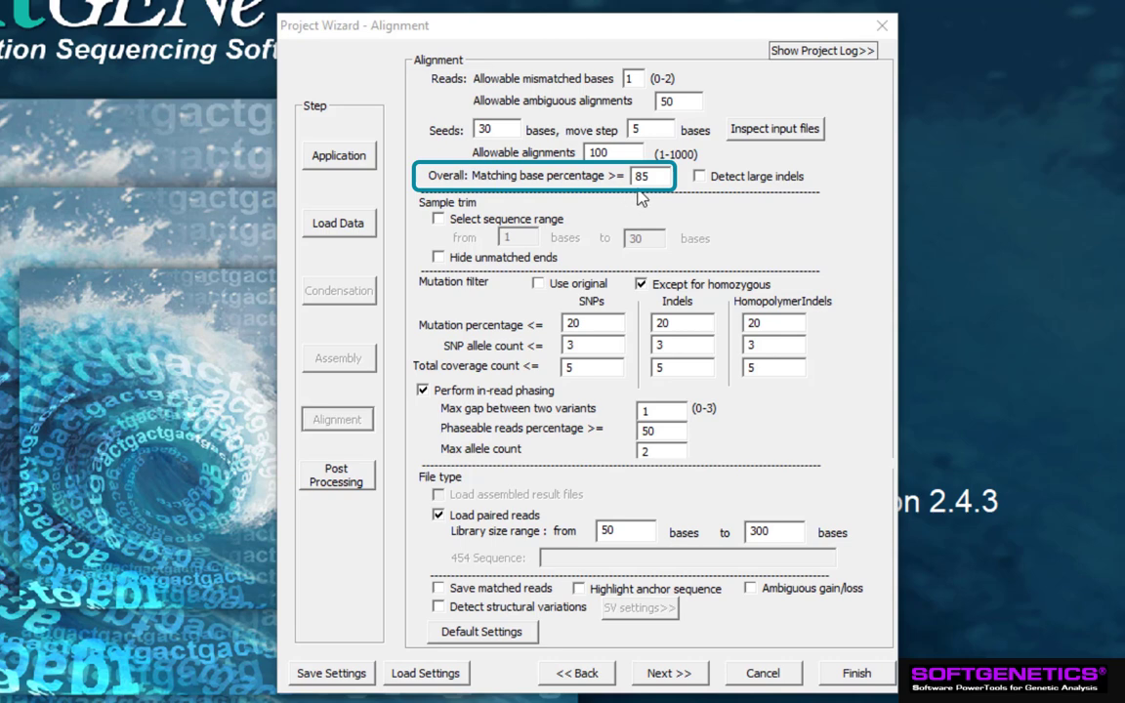
left_click(722, 187)
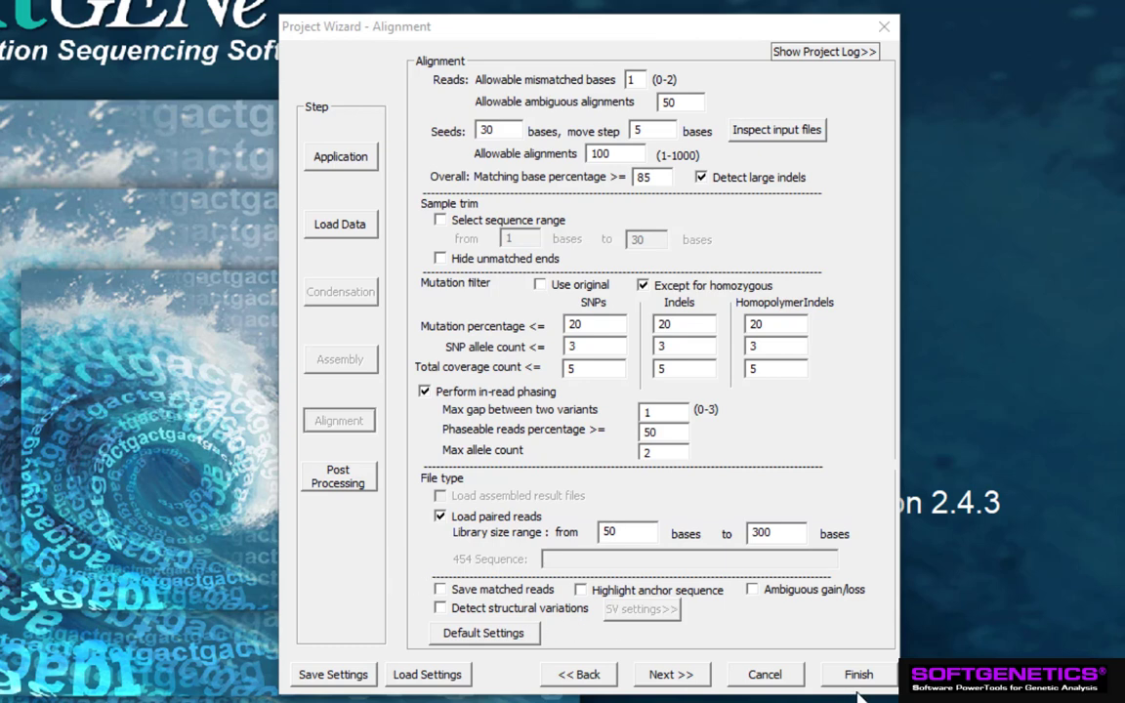
left_click(672, 676)
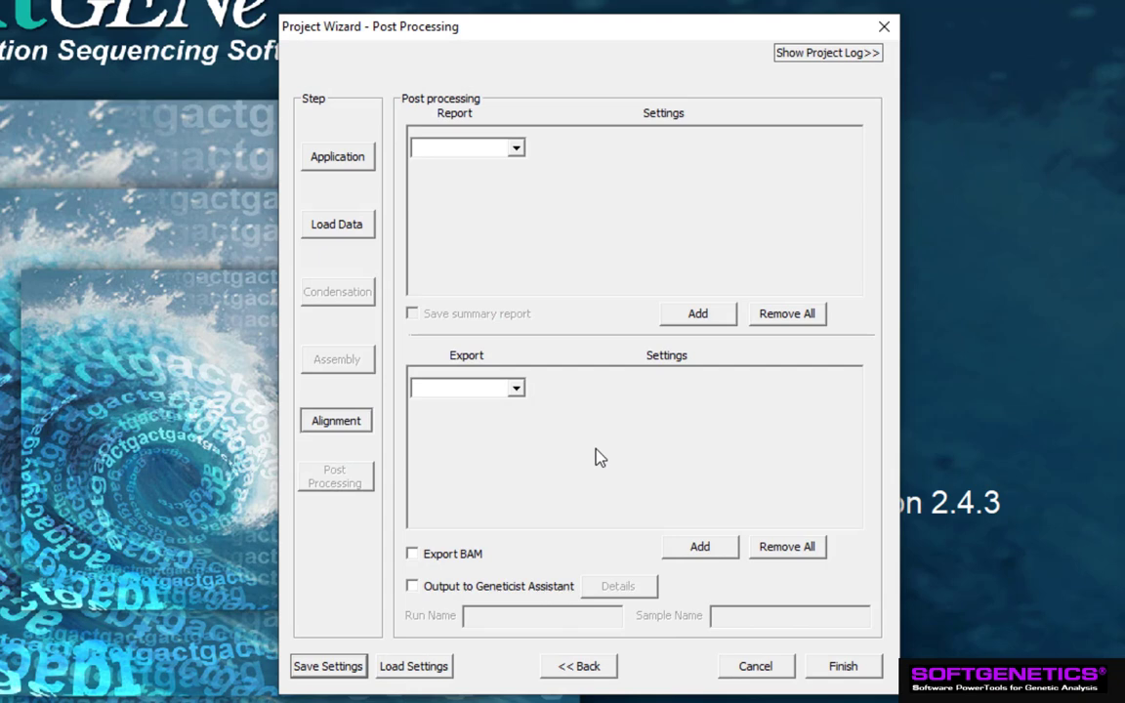
- Add Mutation and Coverage Curve reports, enable saving the summary report, and finish the project wizard
left_click(517, 149)
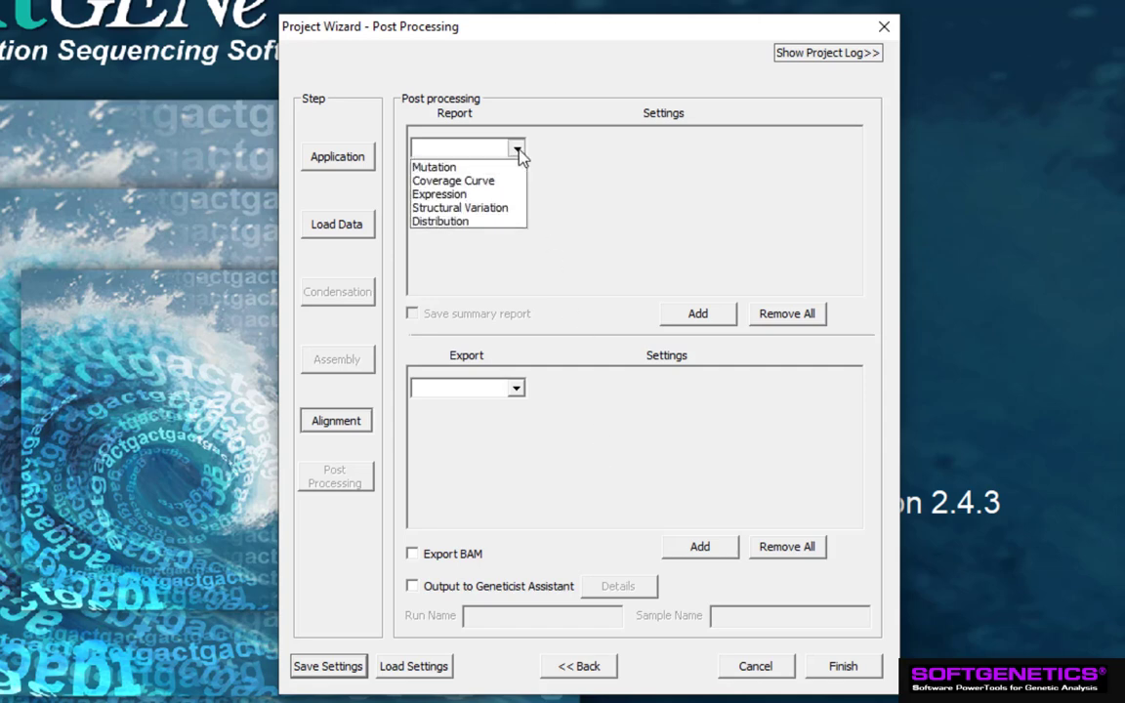
left_click(515, 170)
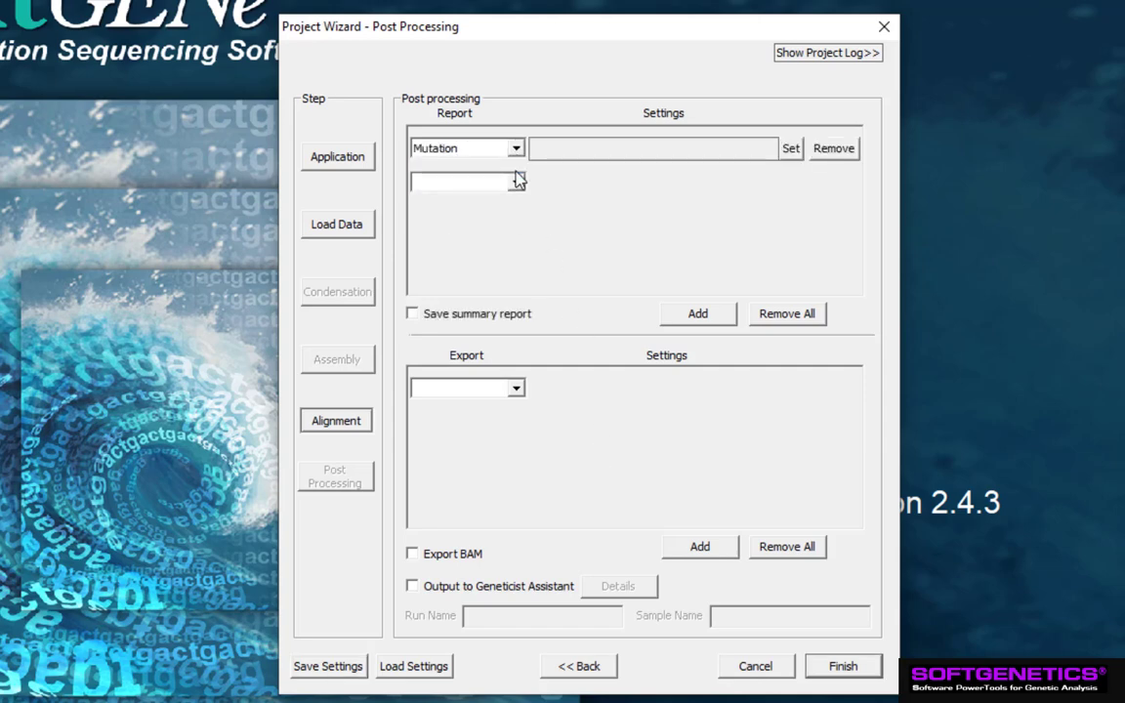
left_click(517, 183)
left_click(518, 215)
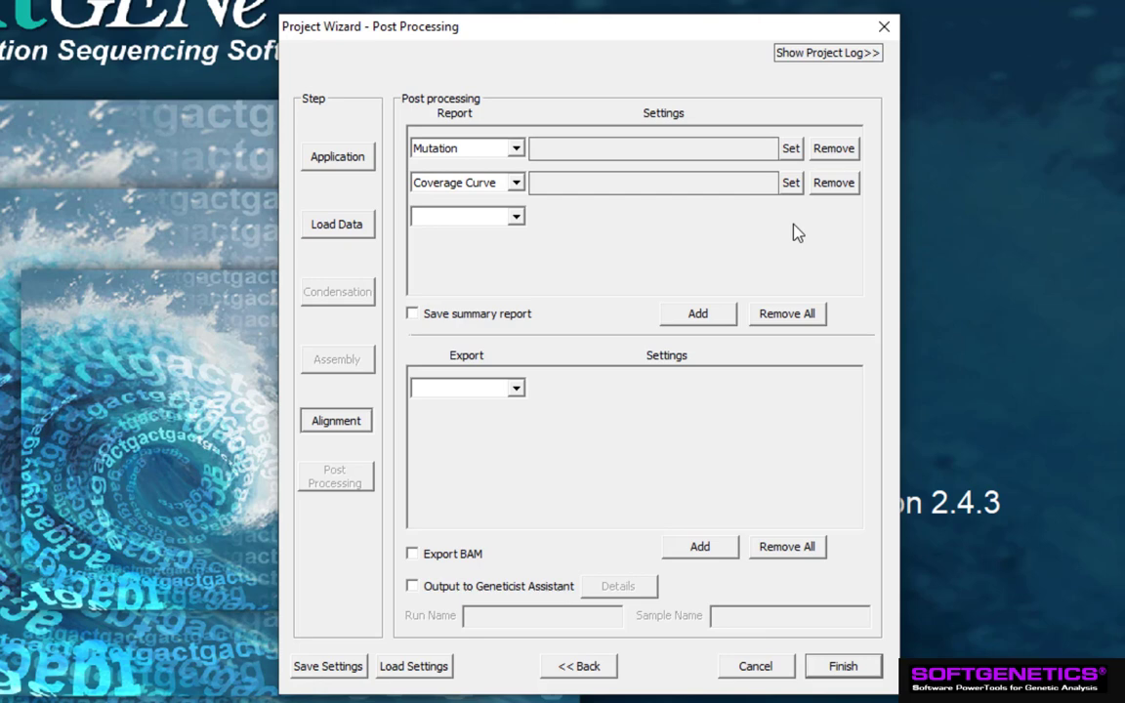
left_click(414, 320)
left_click(843, 666)
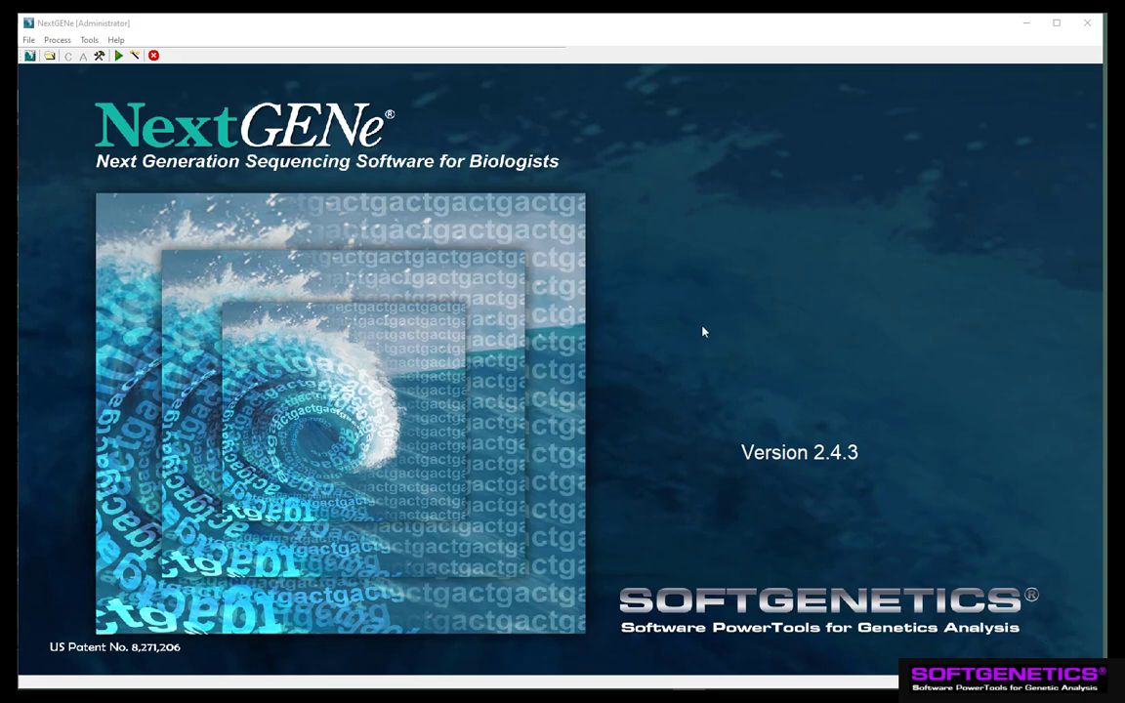
- Open the AutoRun tool and set its job file detecting directory to the Data folder on drive F
left_click(82, 40)
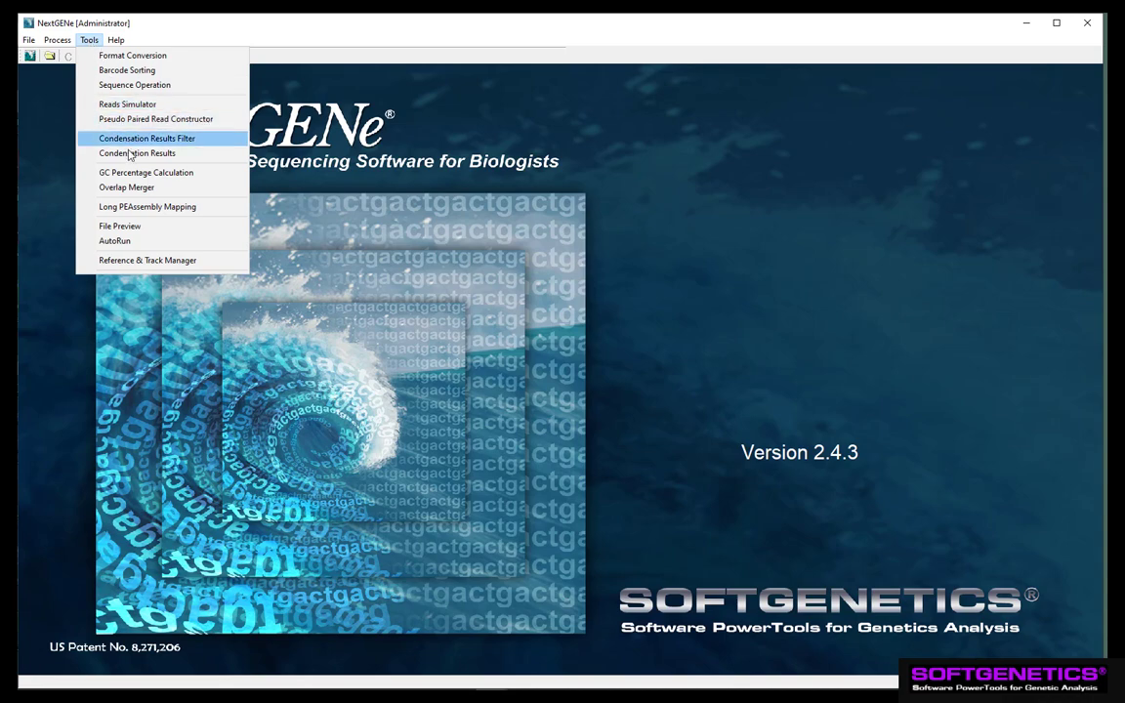
left_click(124, 239)
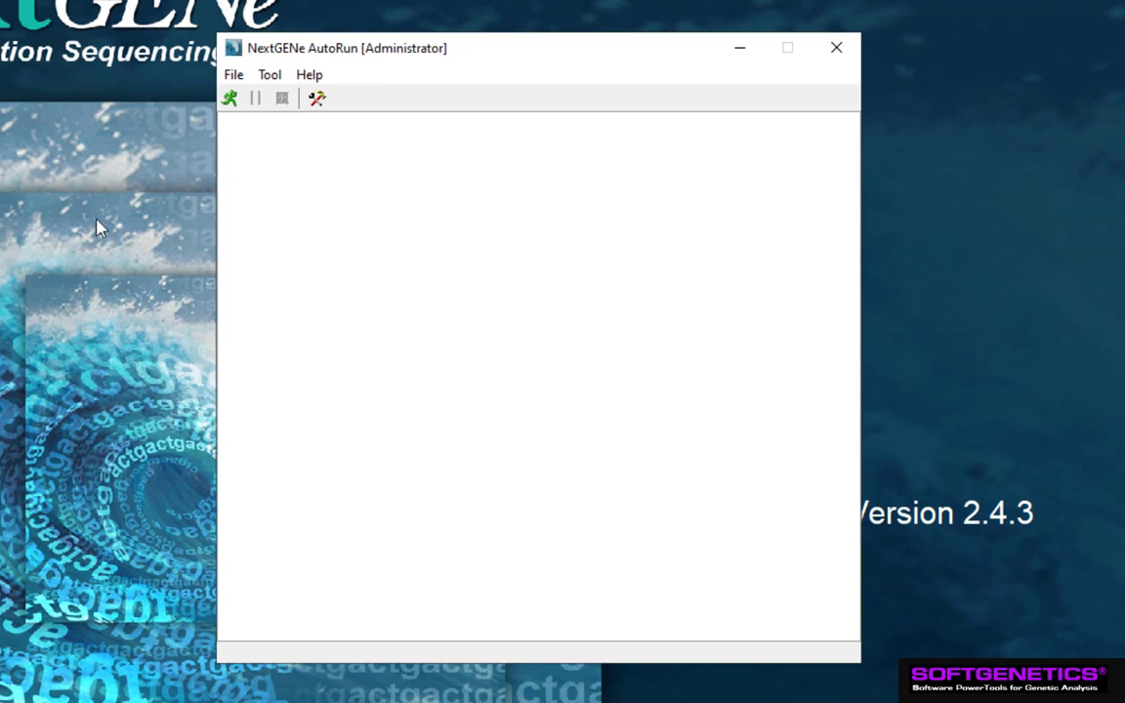
left_click(319, 109)
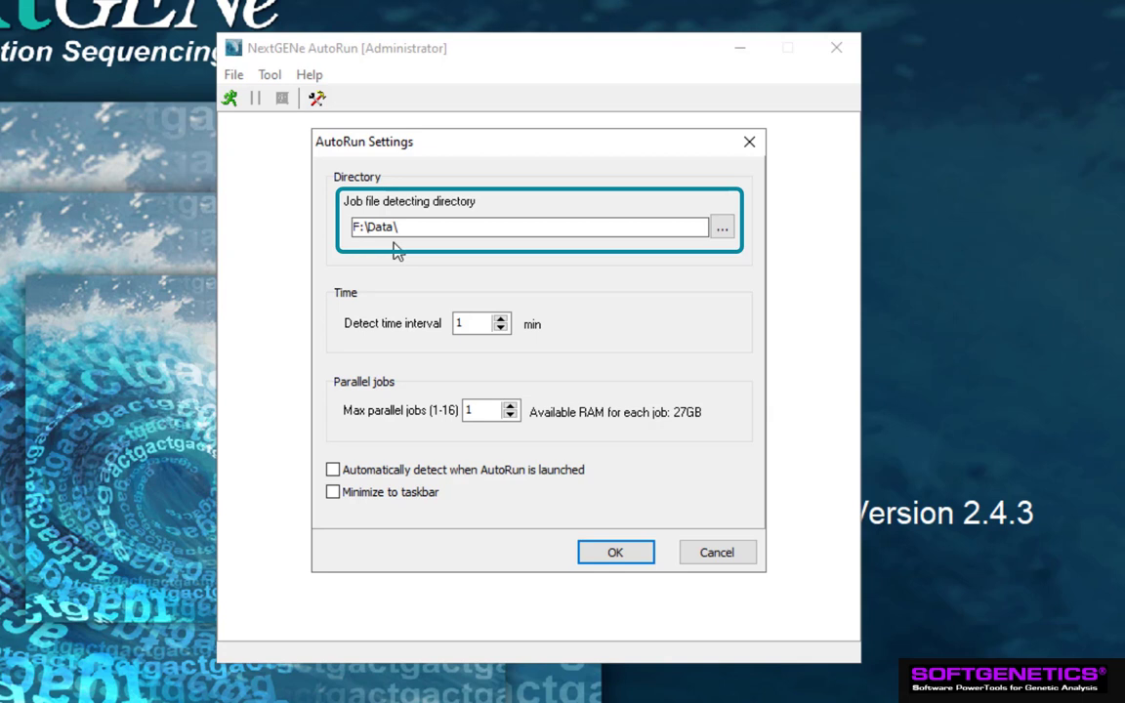
left_click(730, 236)
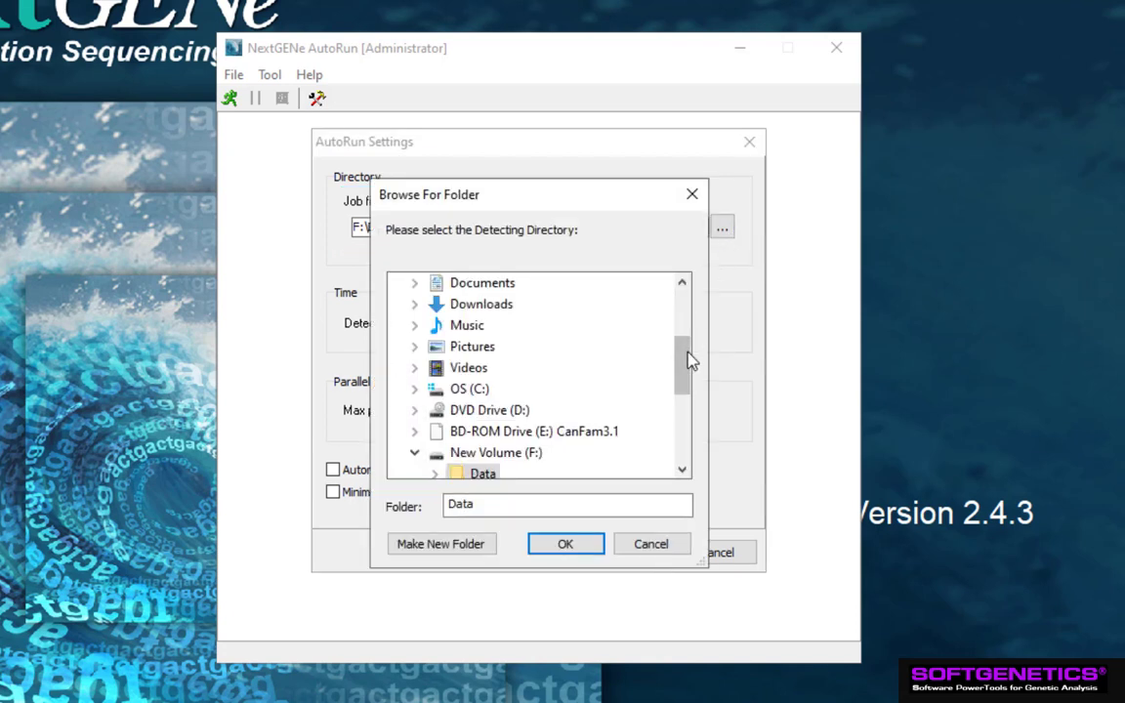
left_click_drag(686, 359, 686, 409)
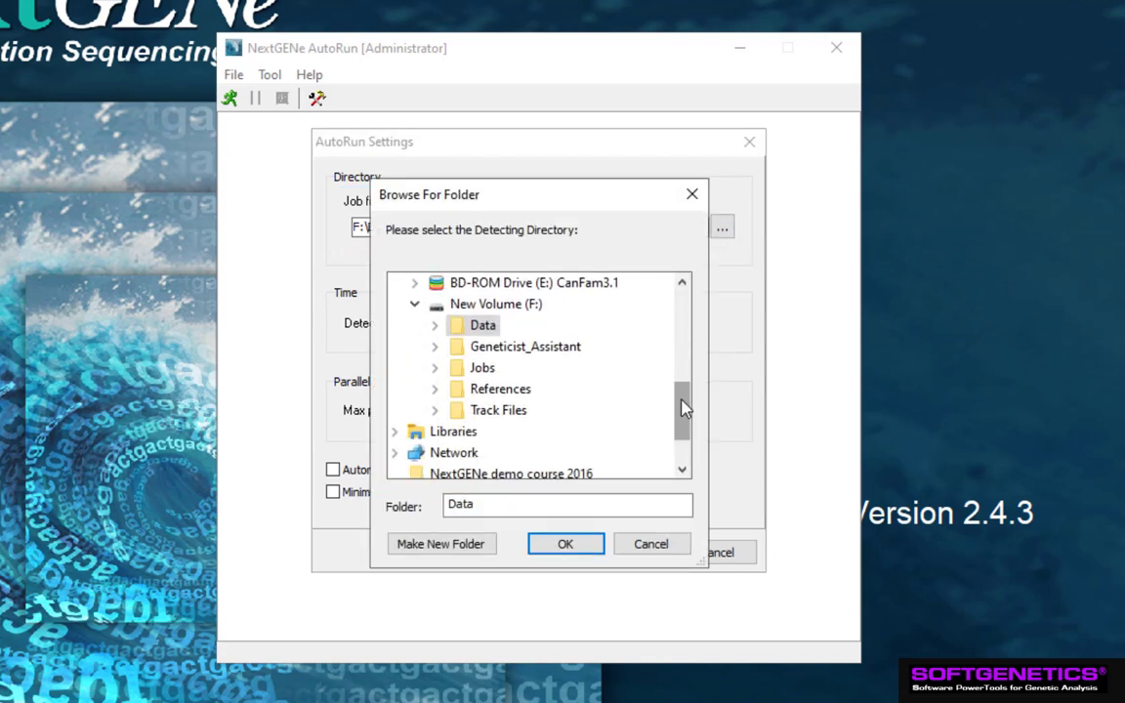
left_click(566, 547)
left_click(613, 554)
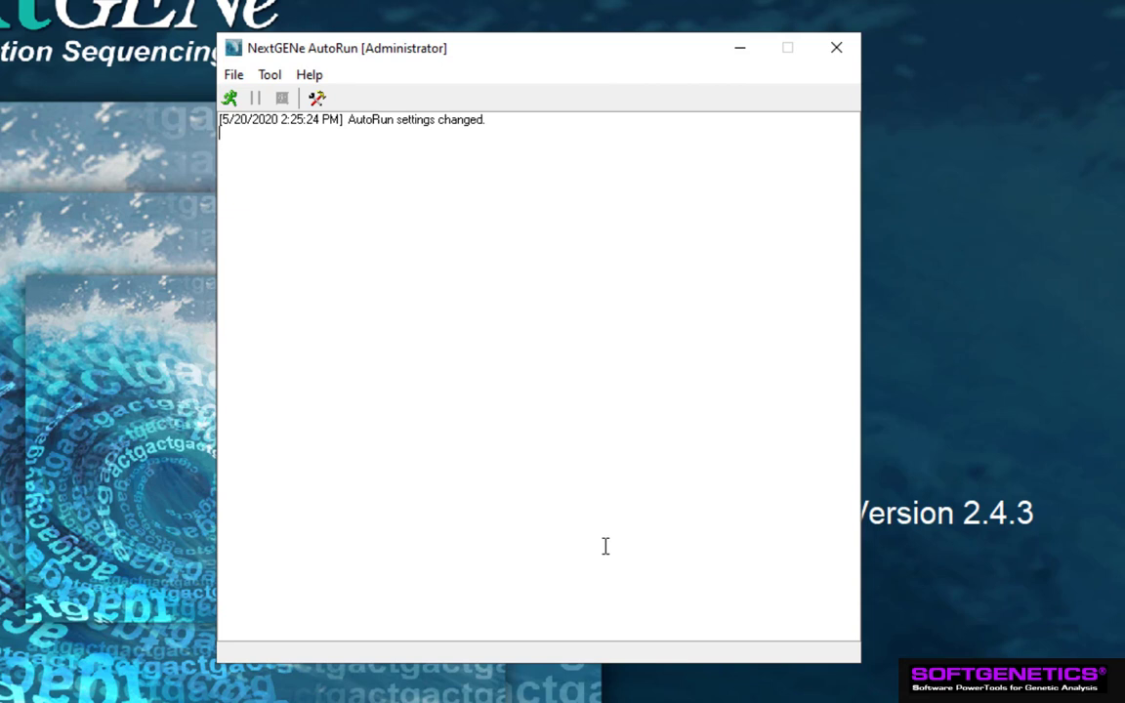
- Create an AutoRun job with the four Haloplex fastq.gz files and add Remove Duplicate Reads, Sequence Trim and Format Conversion preprocesses
left_click(273, 78)
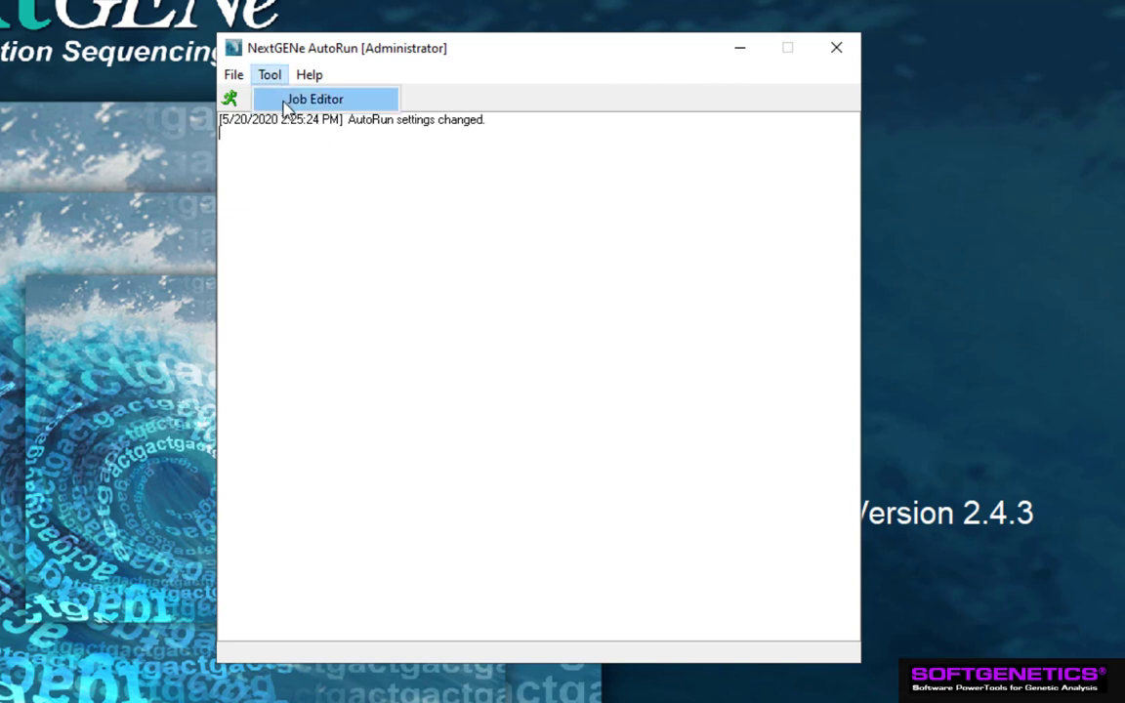
left_click(293, 100)
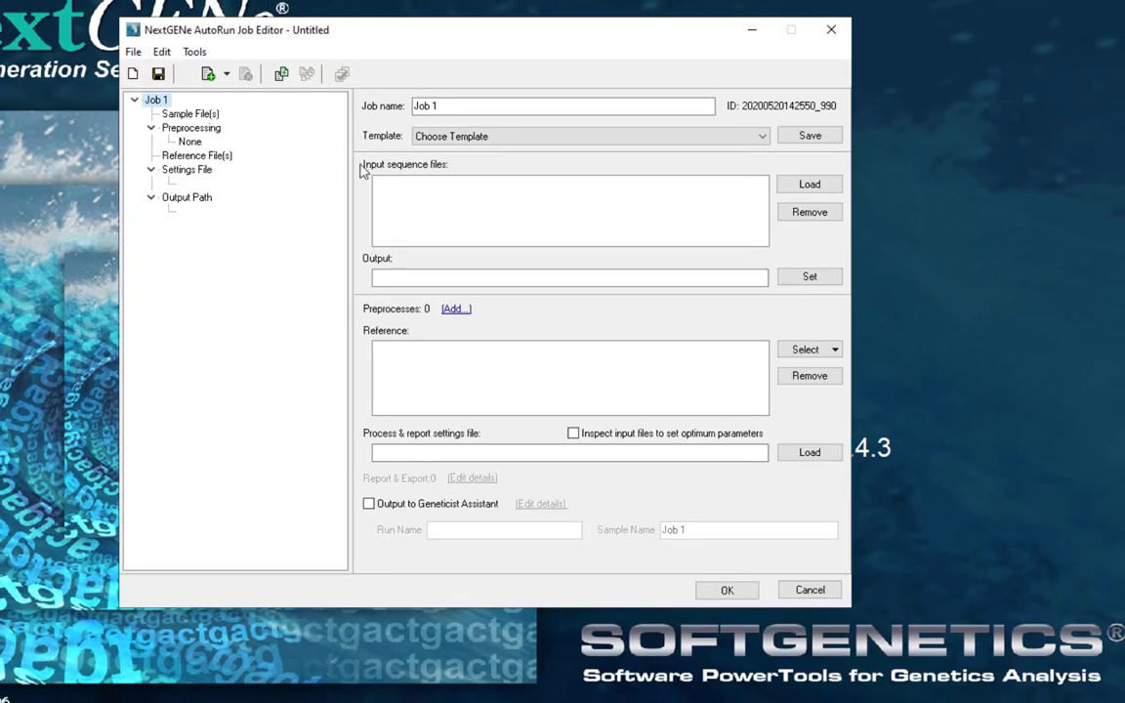
left_click(809, 184)
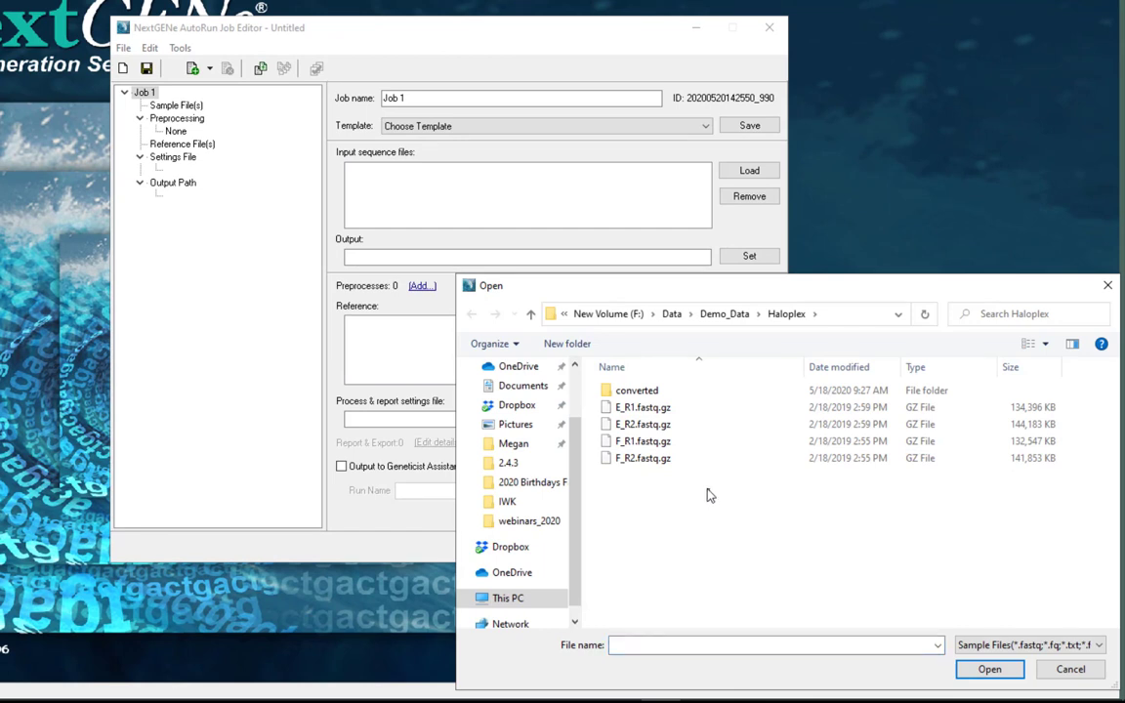
left_click_drag(709, 490, 671, 412)
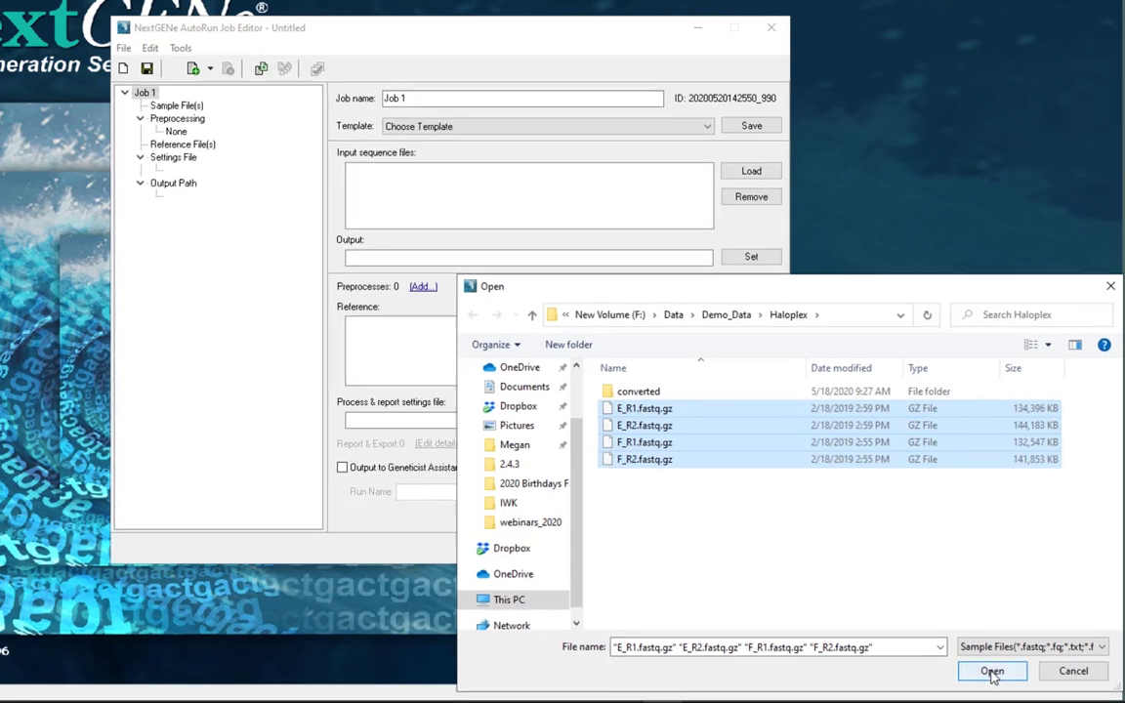
left_click(991, 671)
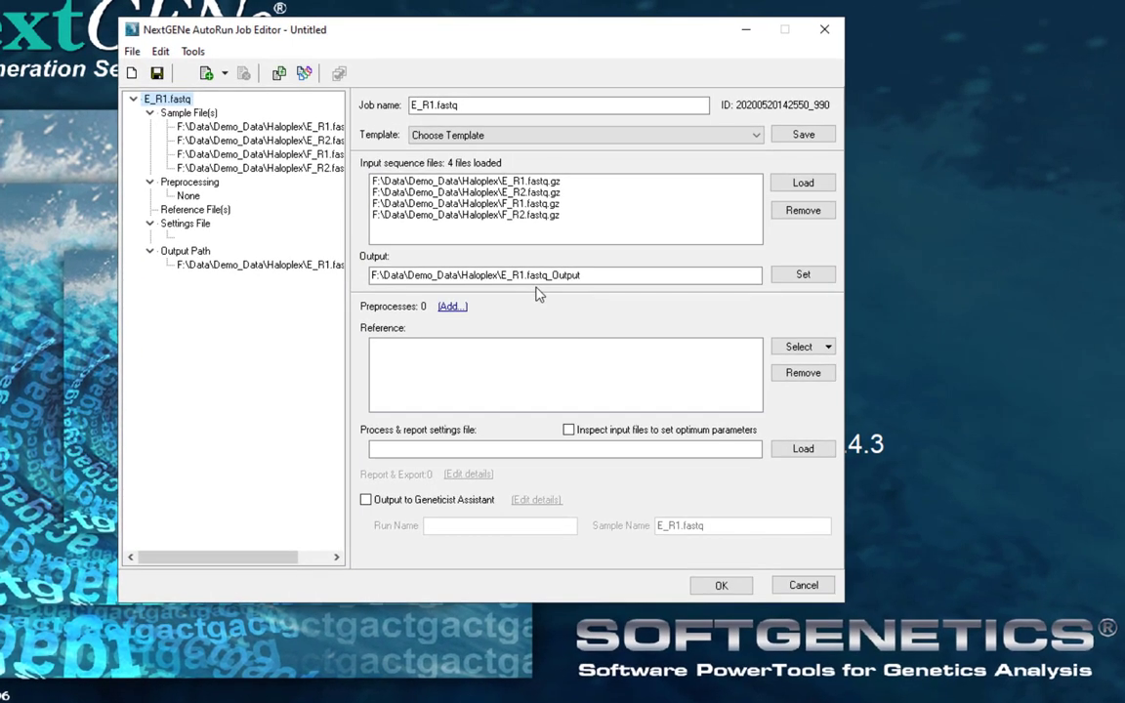
left_click(452, 307)
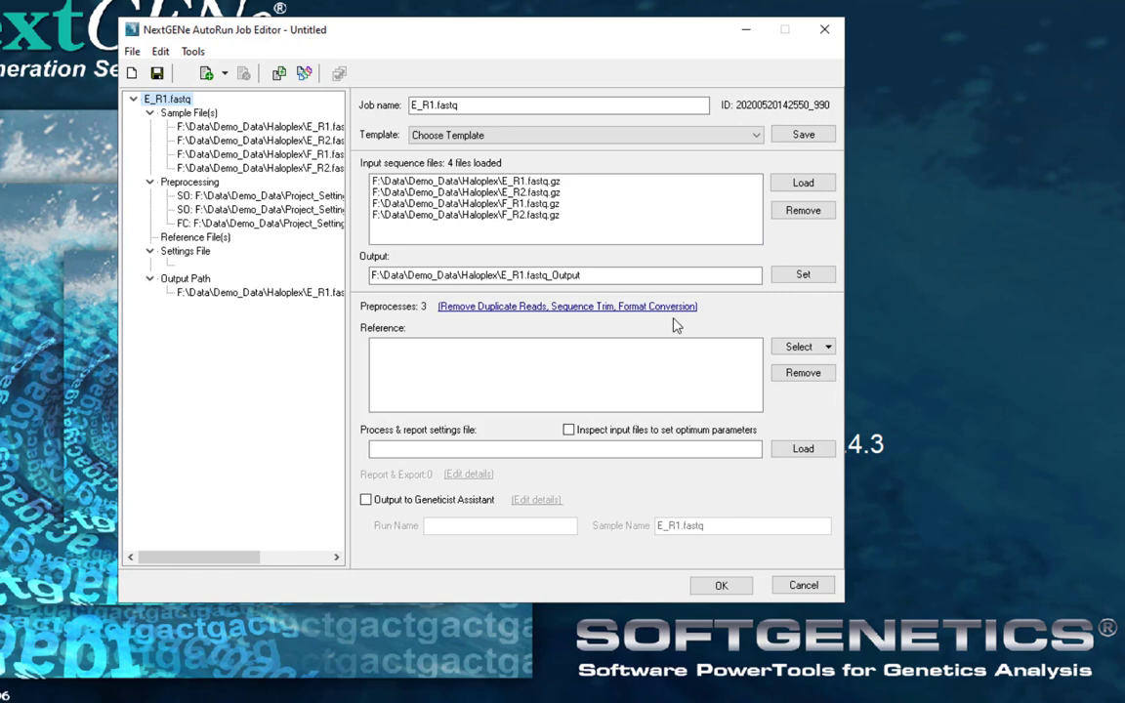
- Select Human_v37.p13_105 as the job's preloaded reference and load Analysis_settings.ini as its process and report settings file
left_click(795, 348)
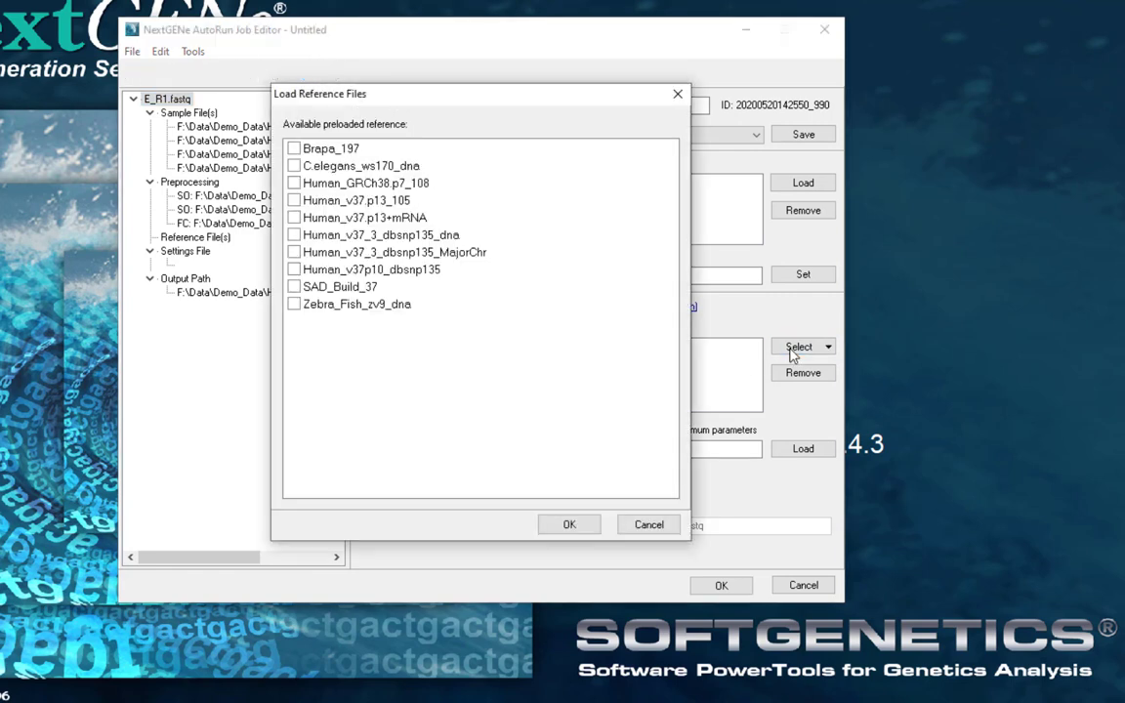
left_click(294, 201)
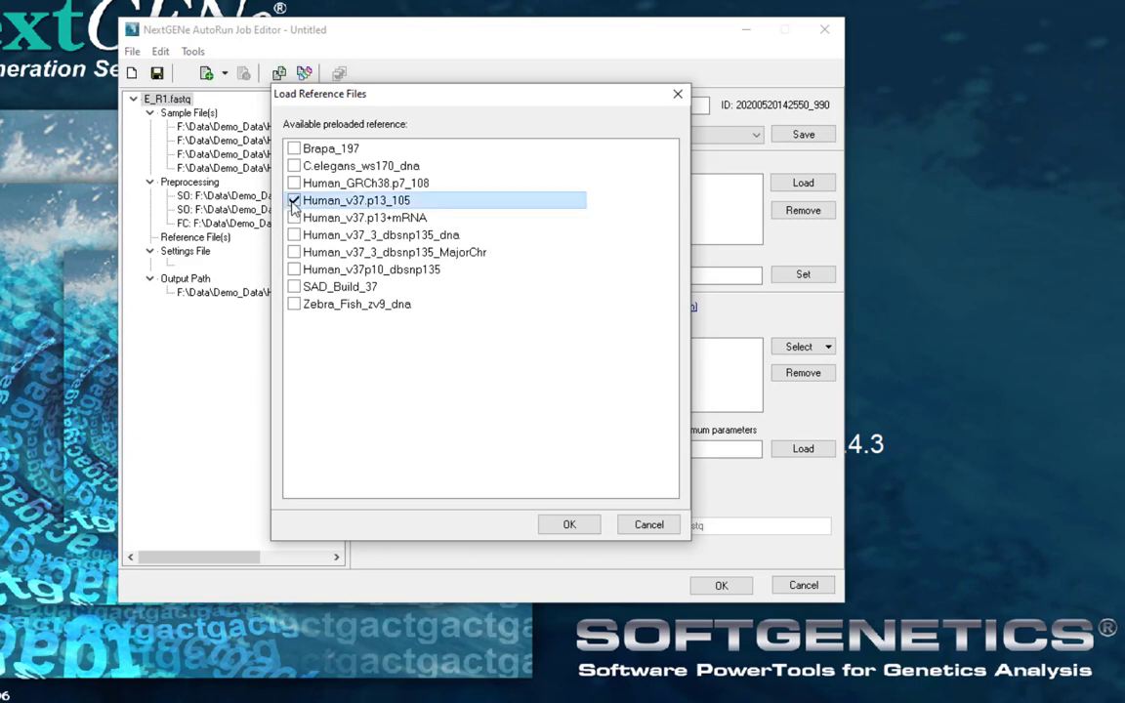
left_click(566, 526)
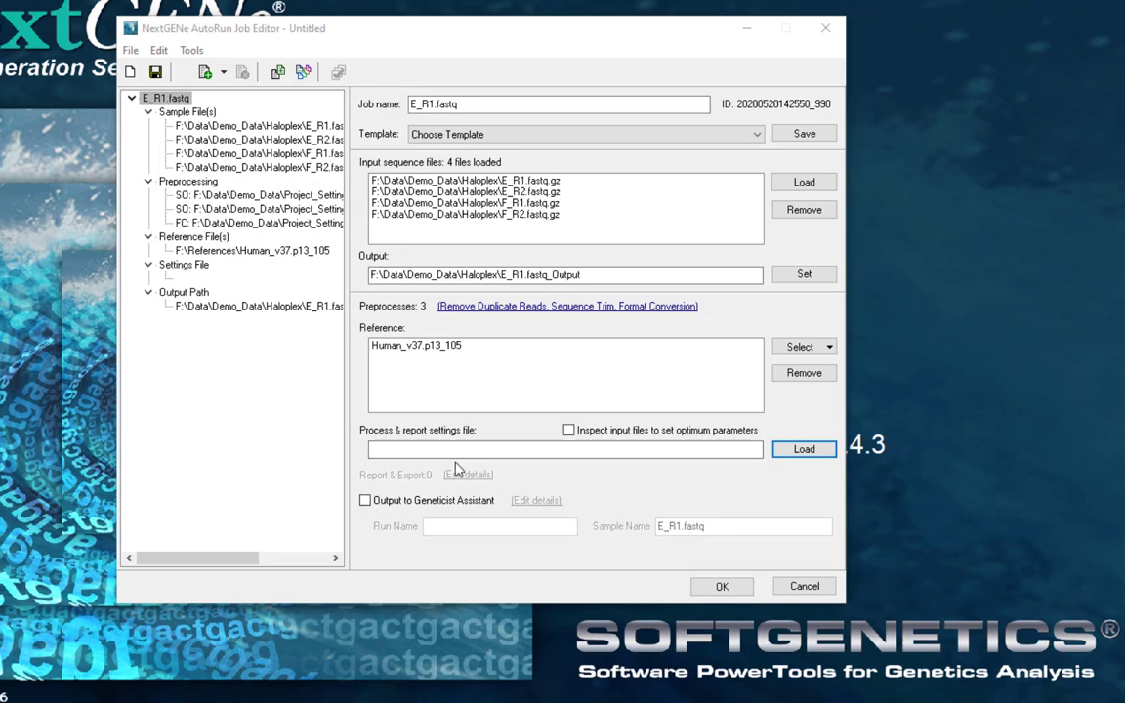
left_click(823, 451)
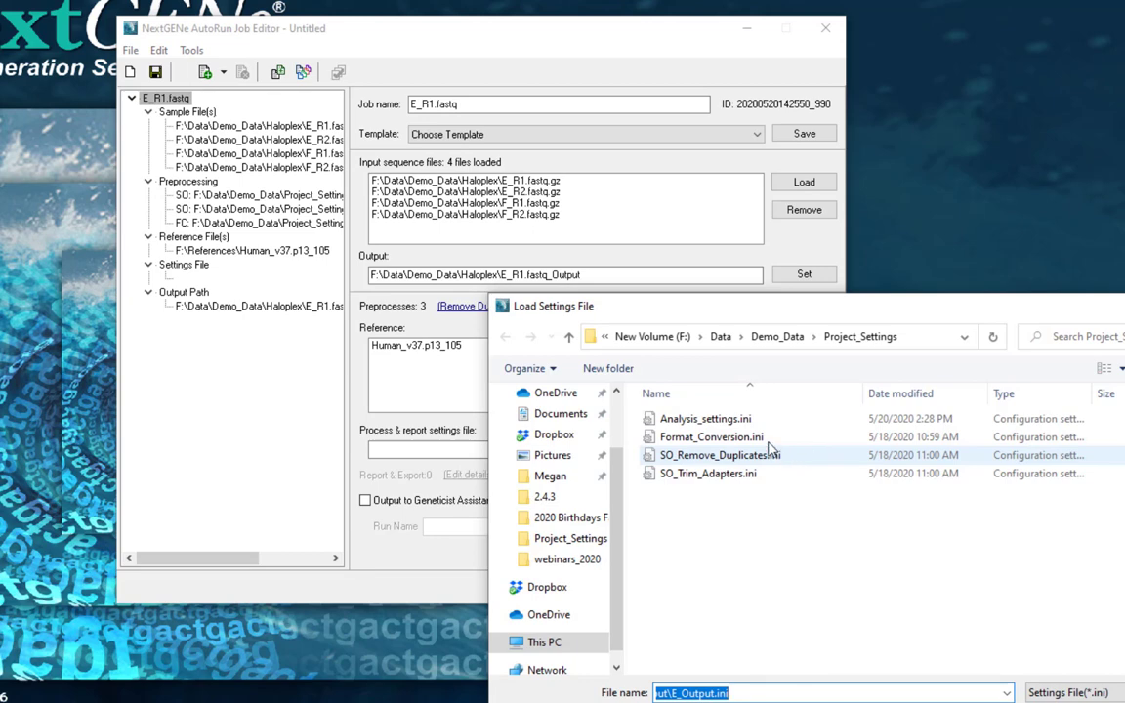
double_click(722, 420)
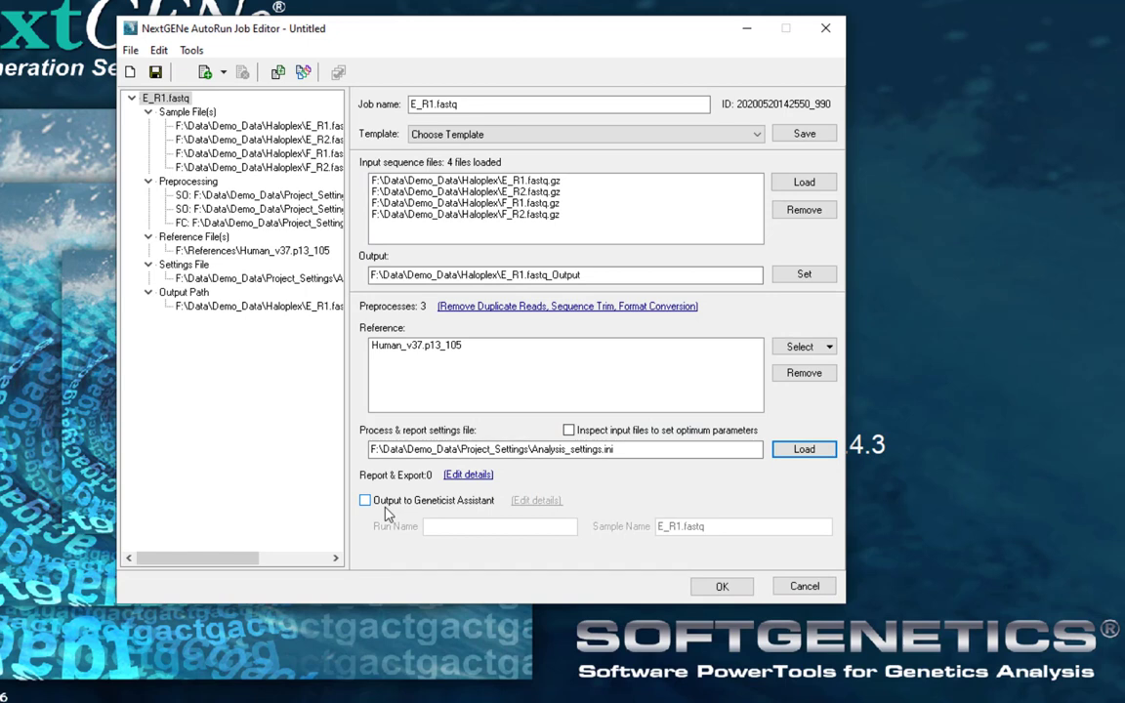
left_click(384, 503)
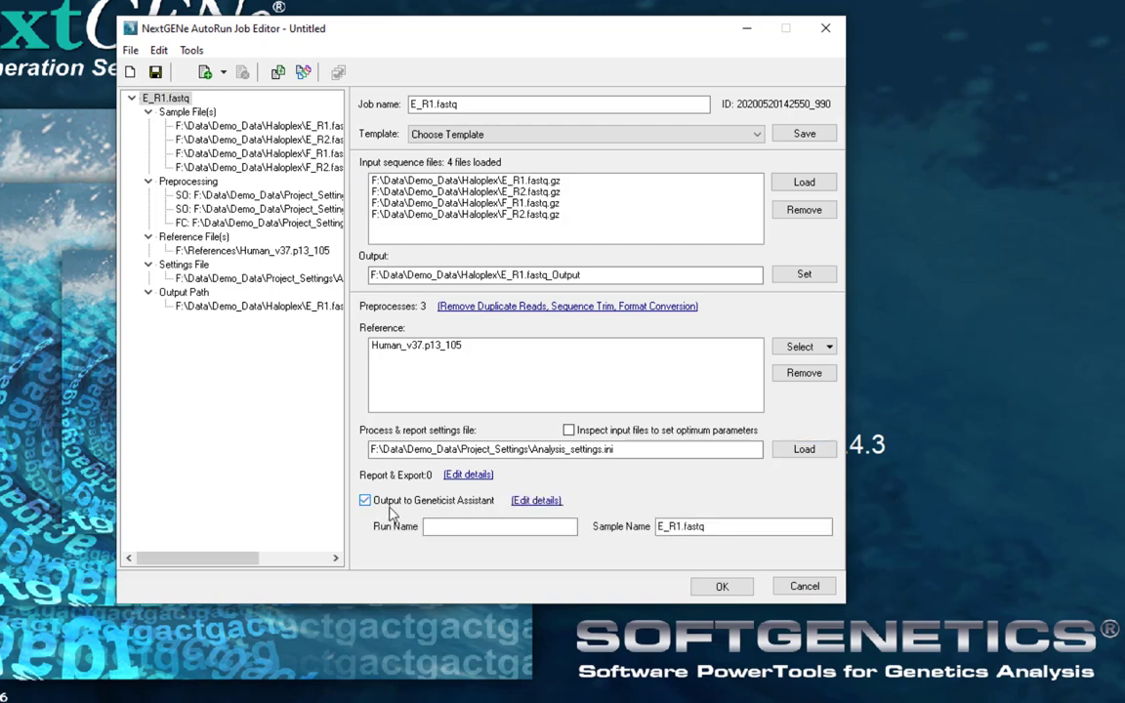
left_click(458, 528)
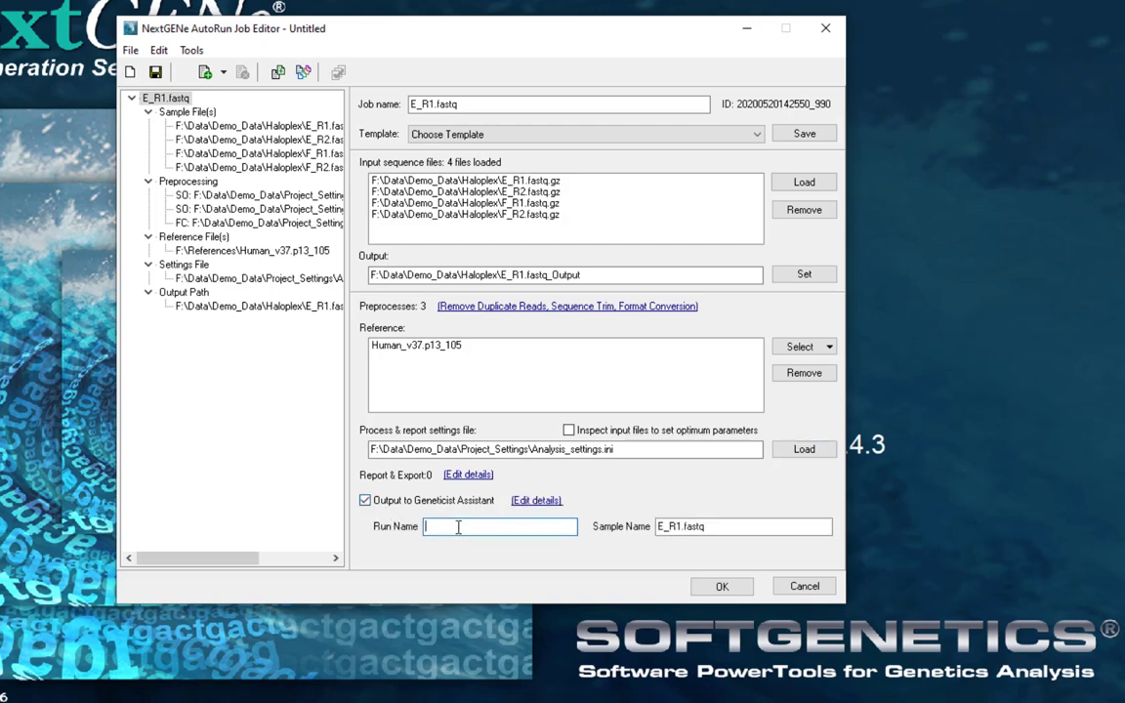
left_click(736, 522)
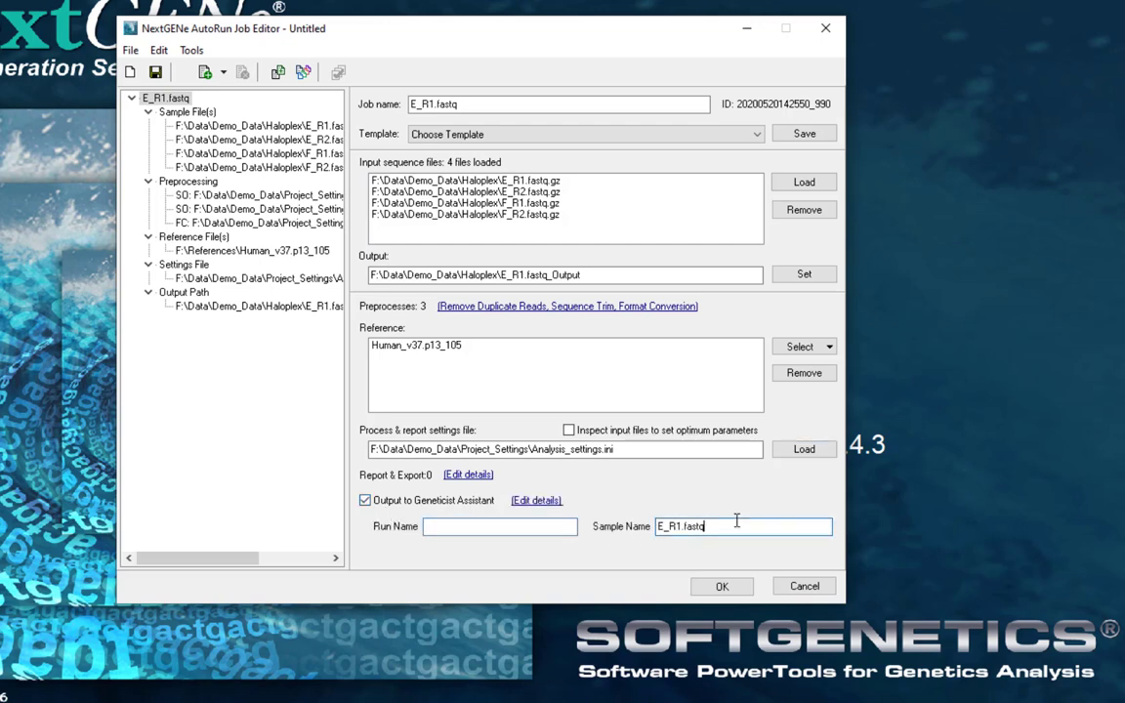
left_click(461, 501)
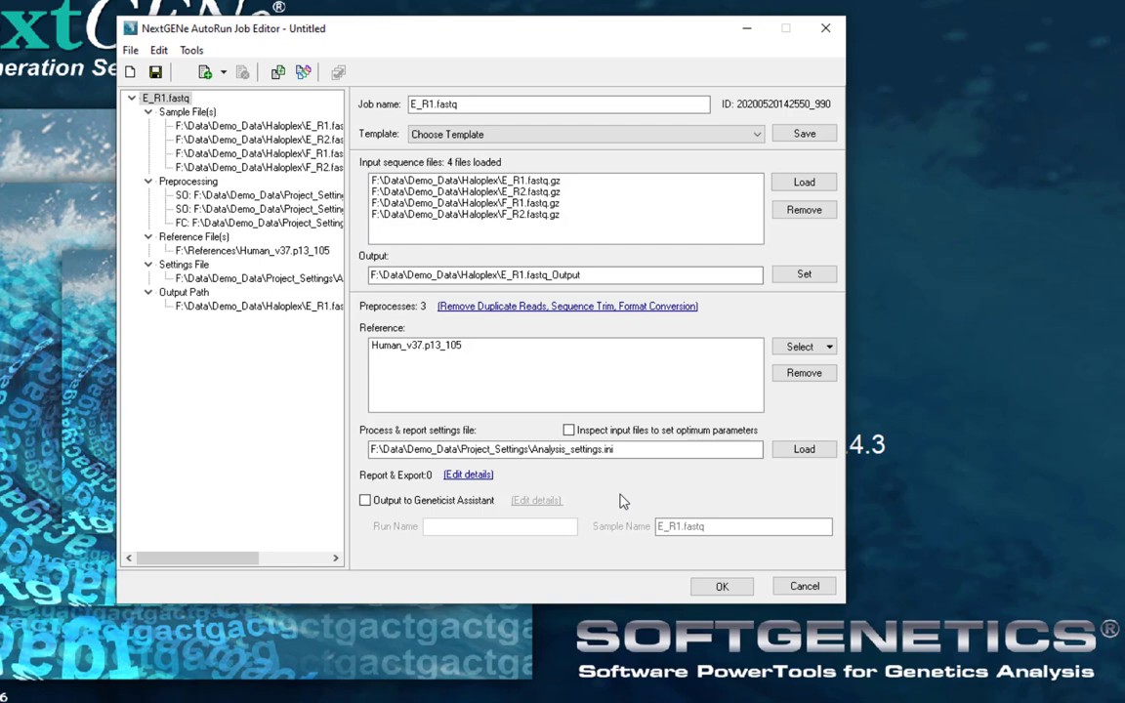
- Save the job's settings as a new template named Demo and choose that template for the job
left_click(805, 135)
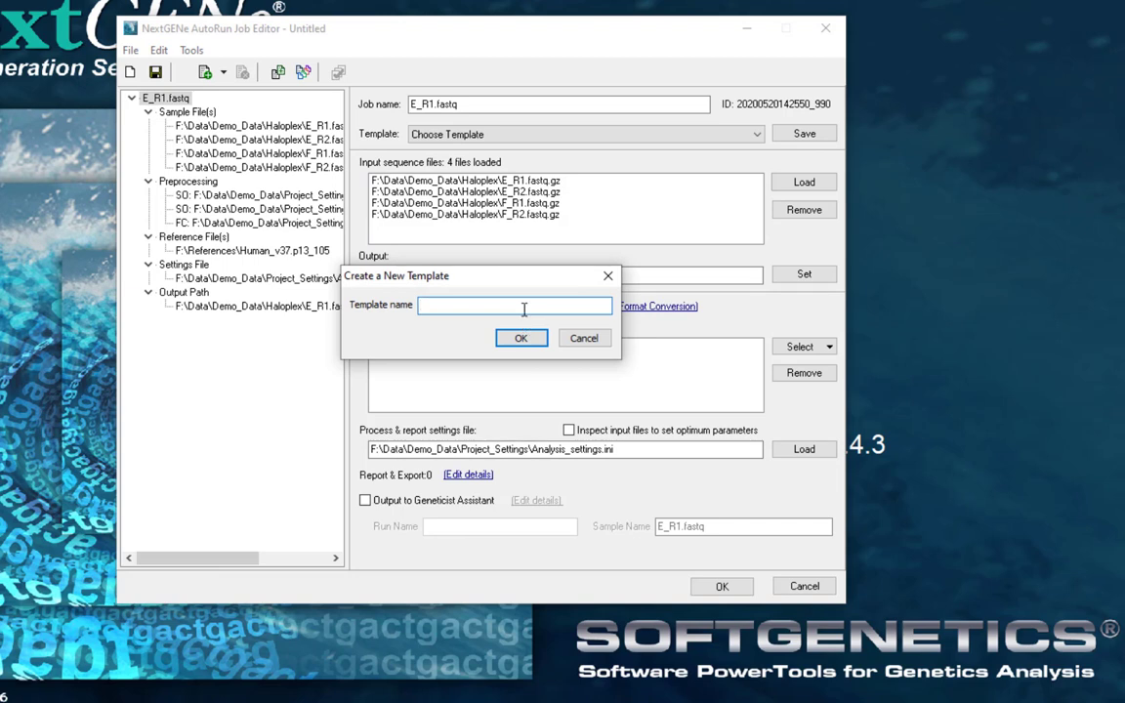
type("Demo")
left_click(526, 339)
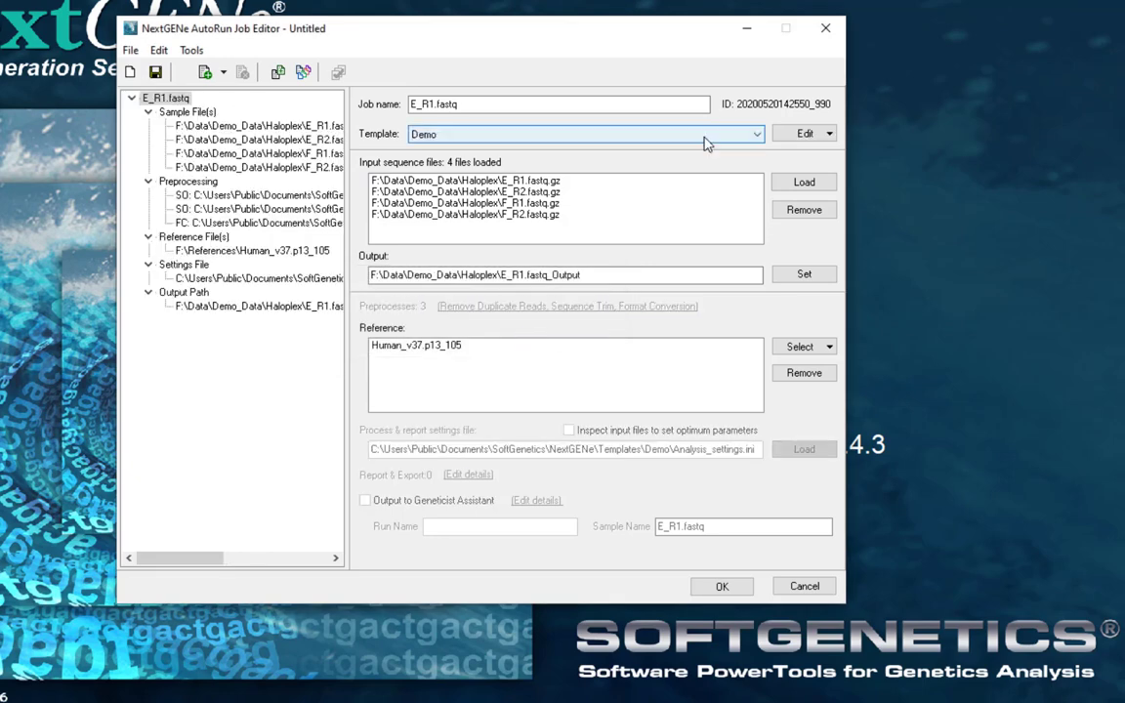
left_click(707, 140)
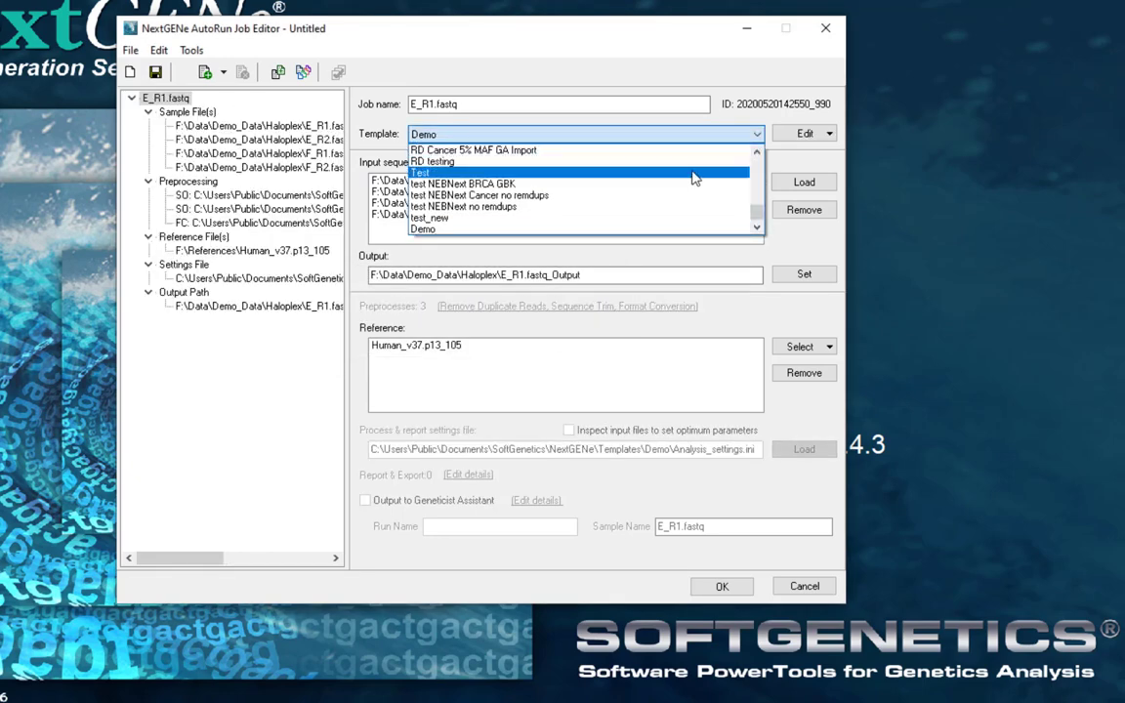
left_click(662, 229)
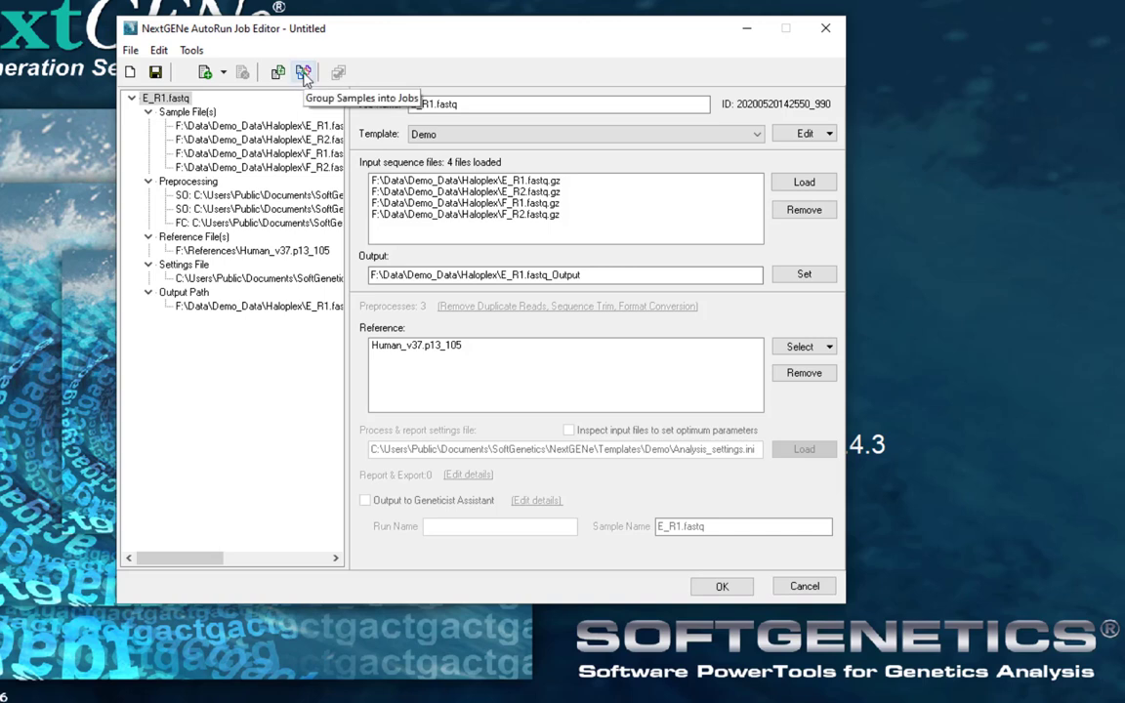
- Group the loaded samples into separate jobs and save the job file as demo in the Data folder, closing the job editor
left_click(157, 51)
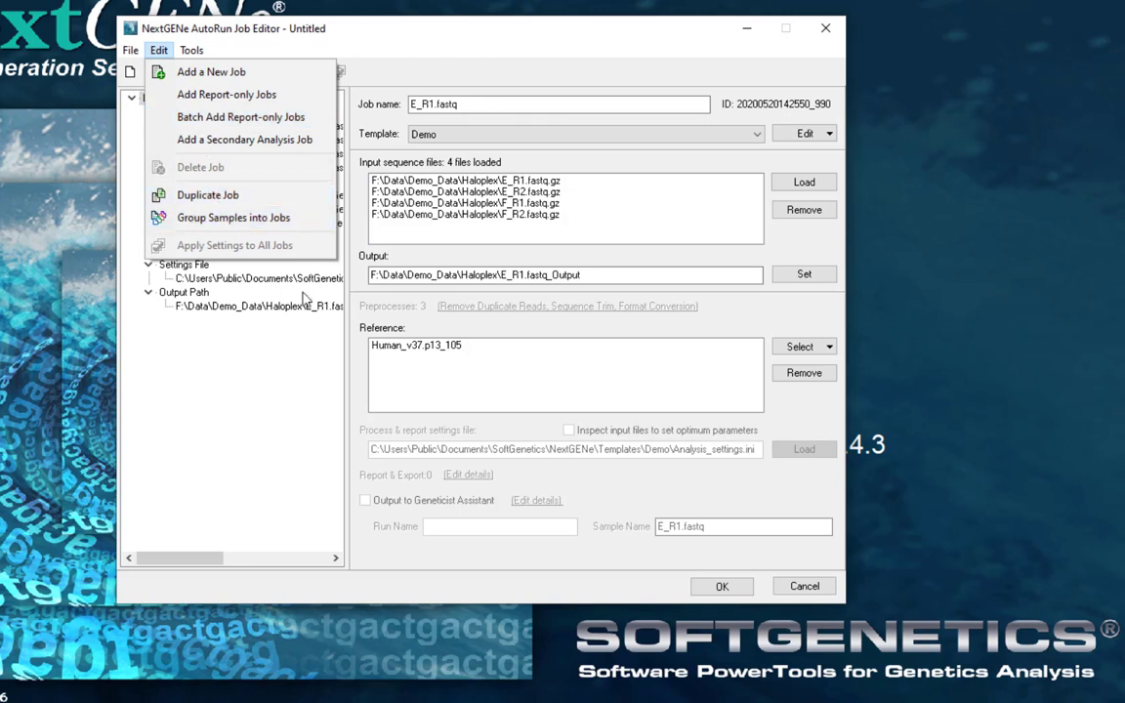
left_click(270, 218)
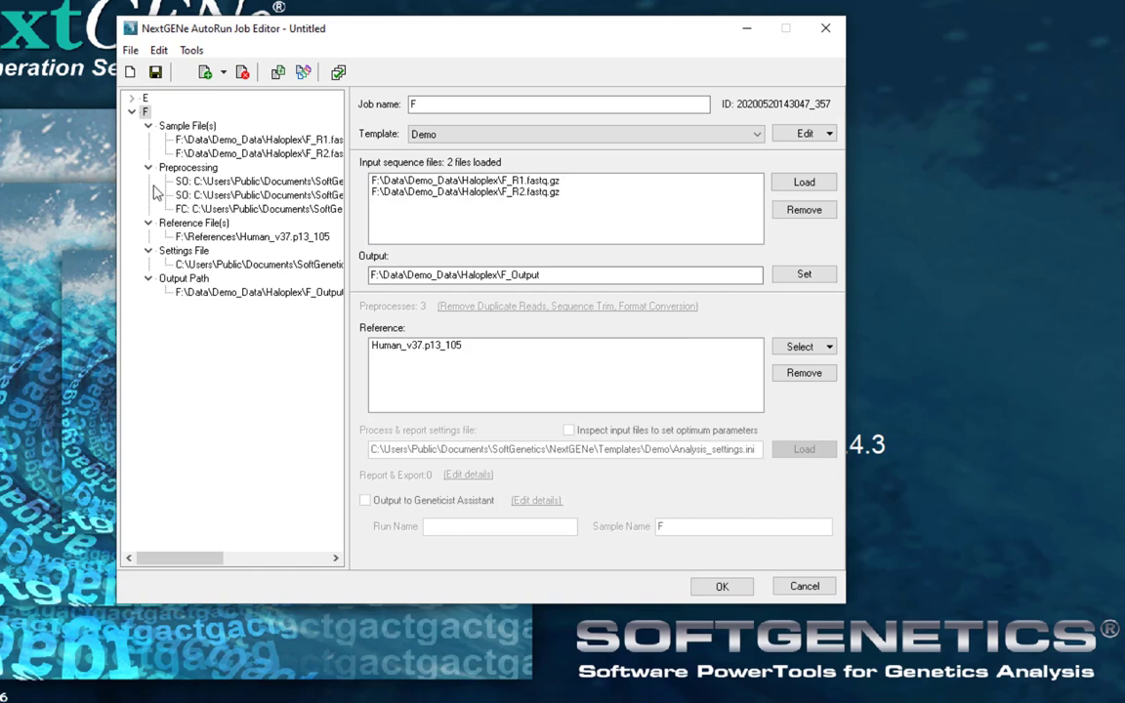
left_click(128, 50)
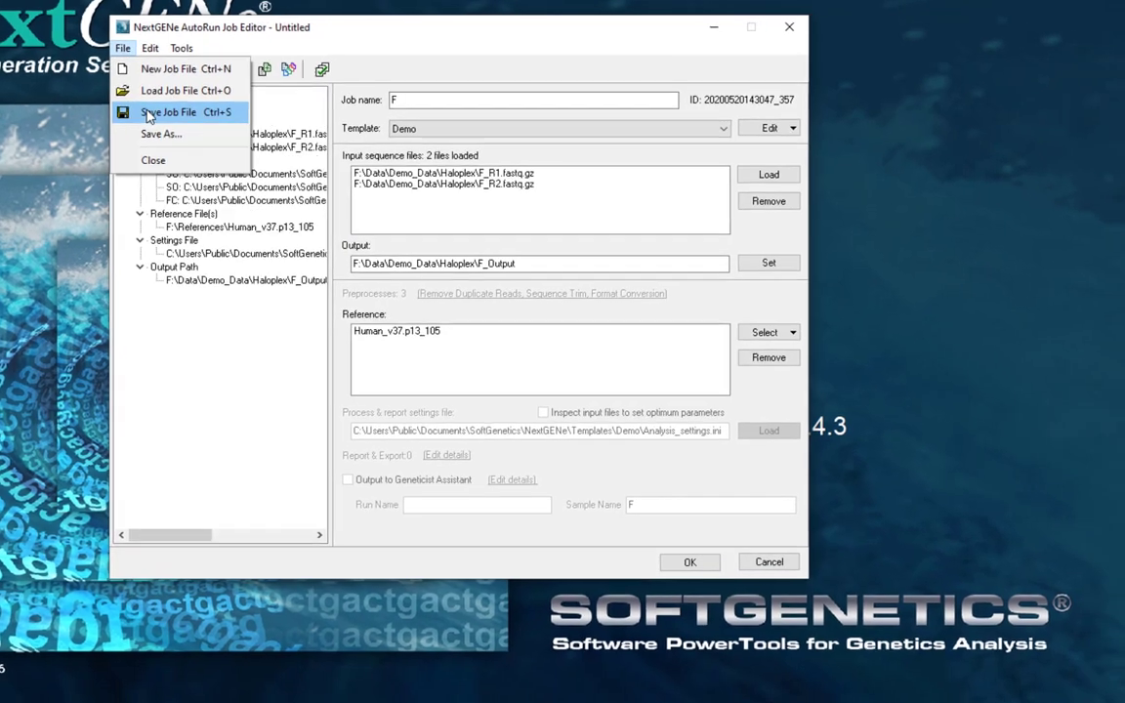
left_click(156, 118)
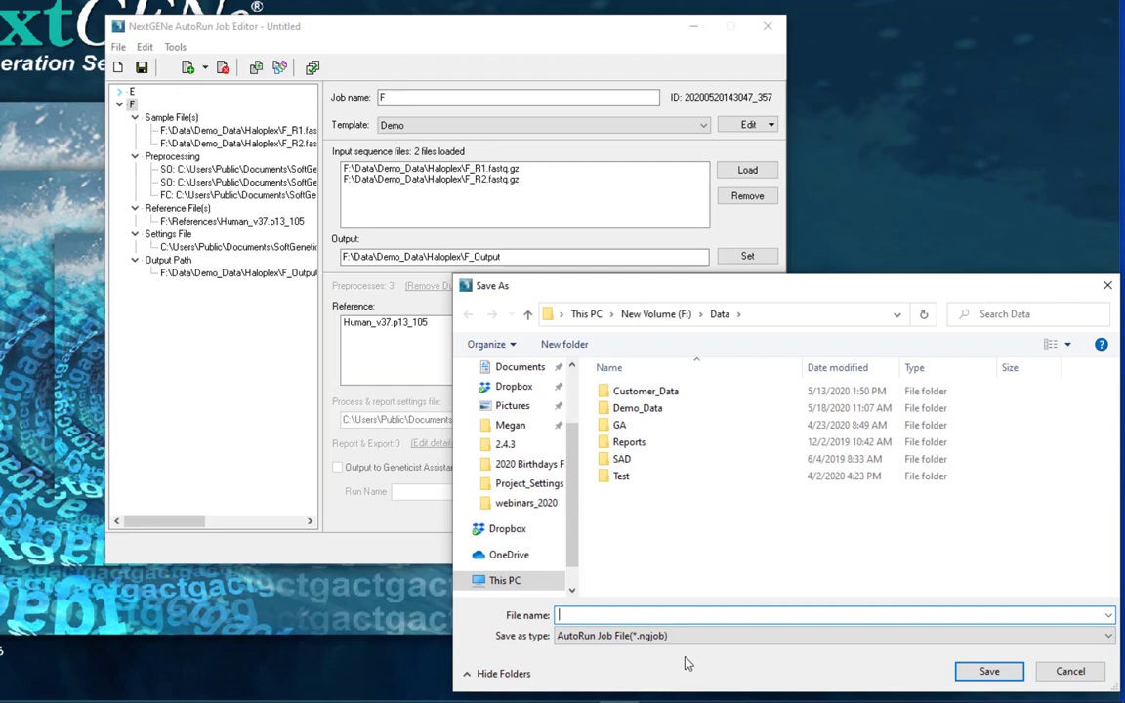
type("demo")
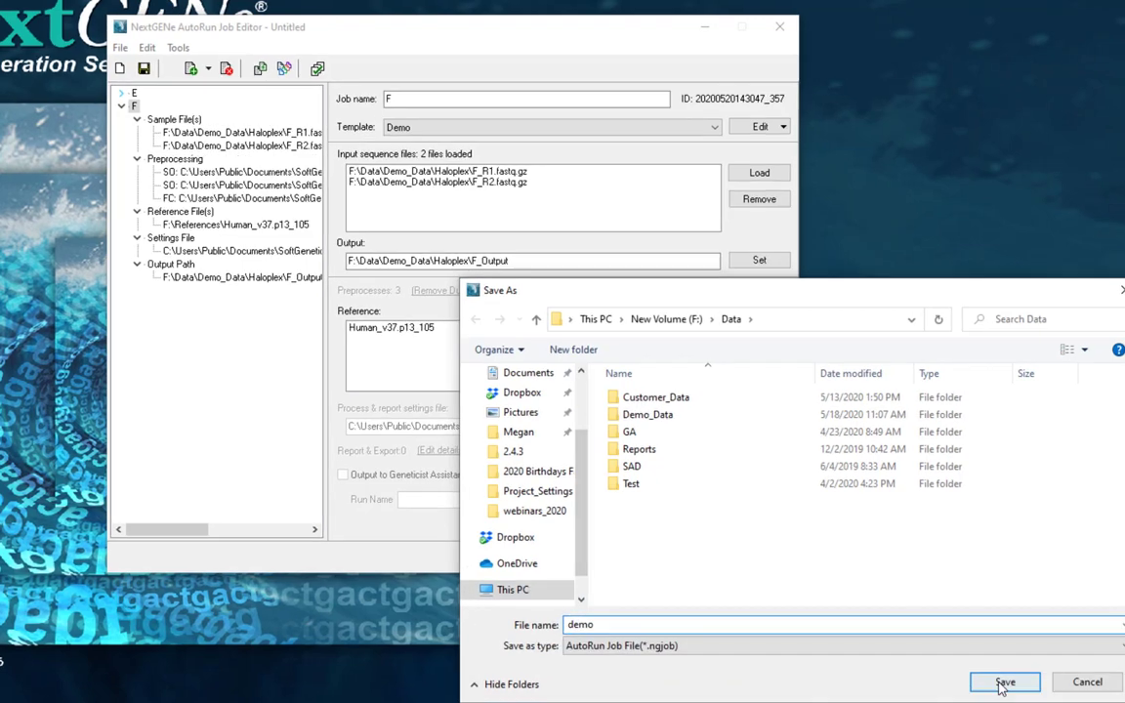
left_click(991, 672)
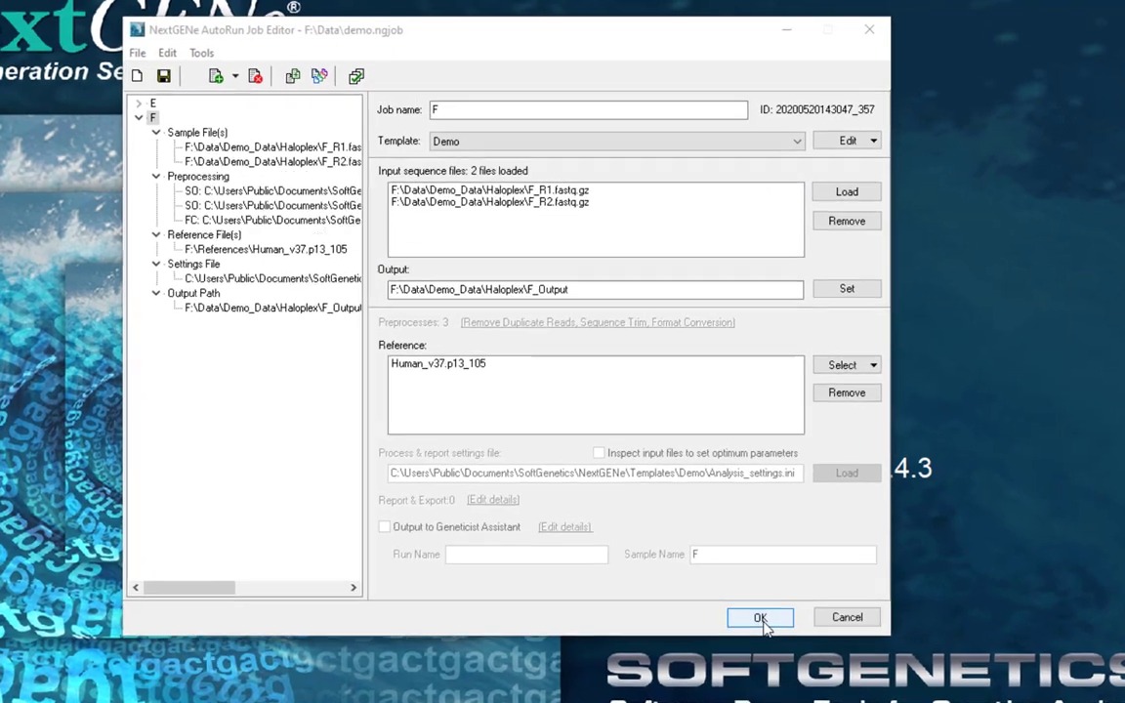
left_click(717, 584)
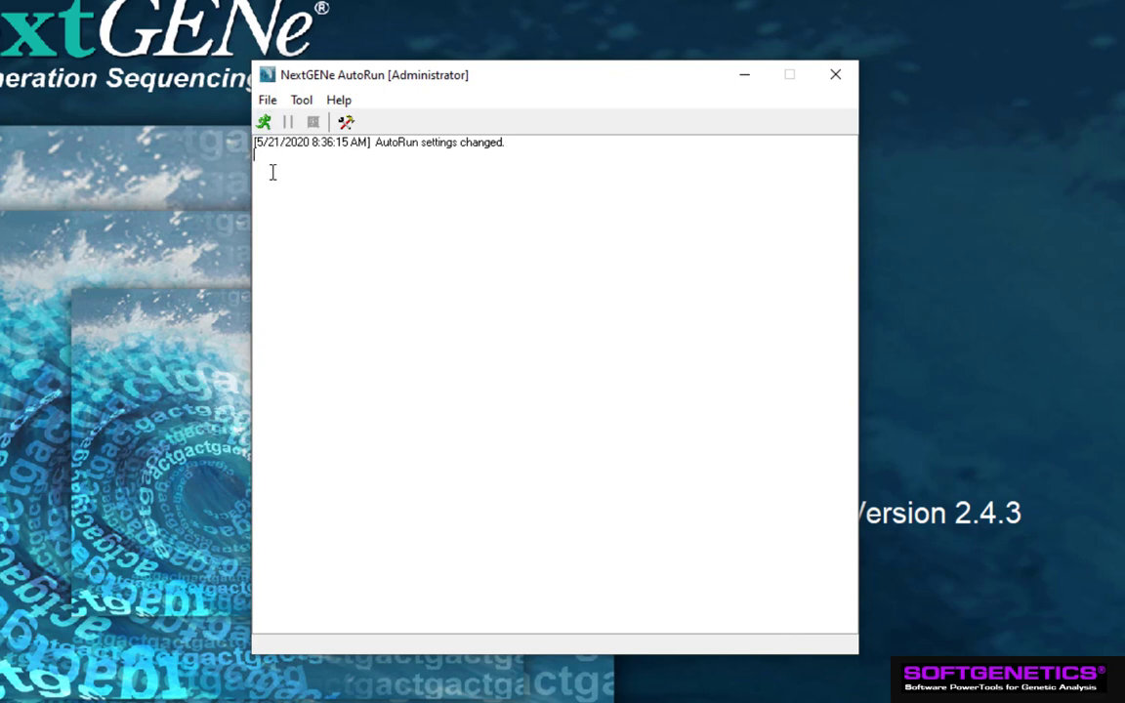
- Start AutoRun job detection to process the saved job file
left_click(268, 100)
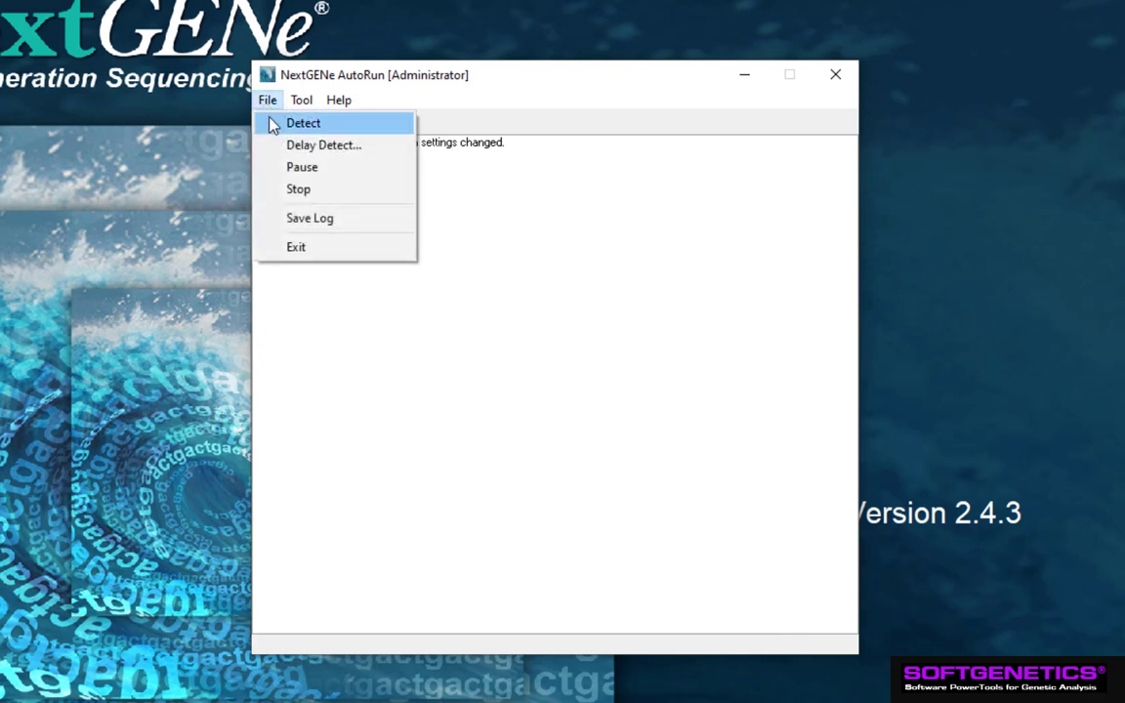
left_click(271, 121)
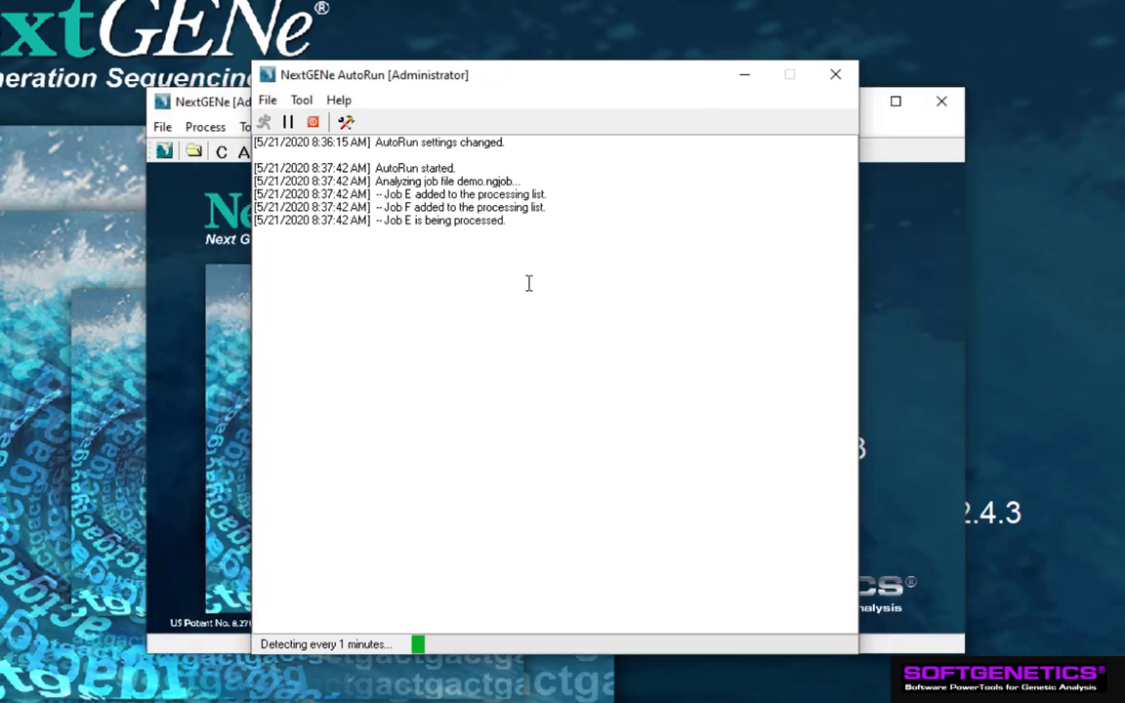